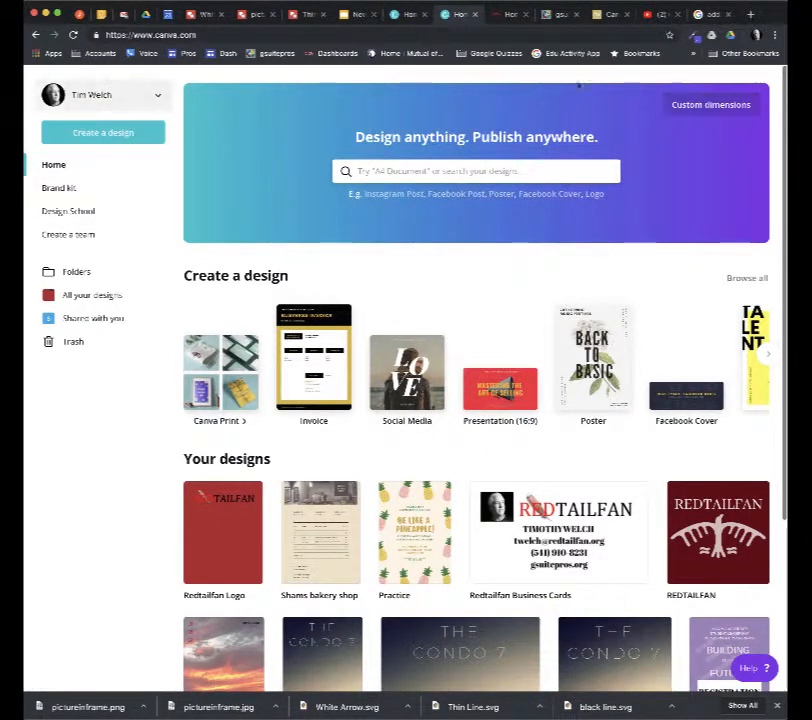
Step: Examine the measurement units offered for a design with custom dimensions
click(720, 106)
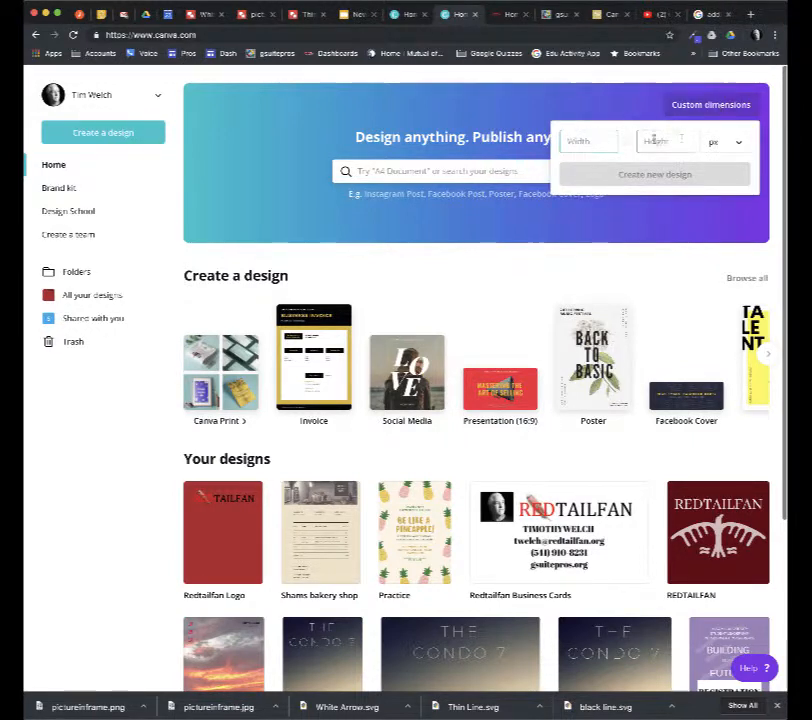
click(738, 142)
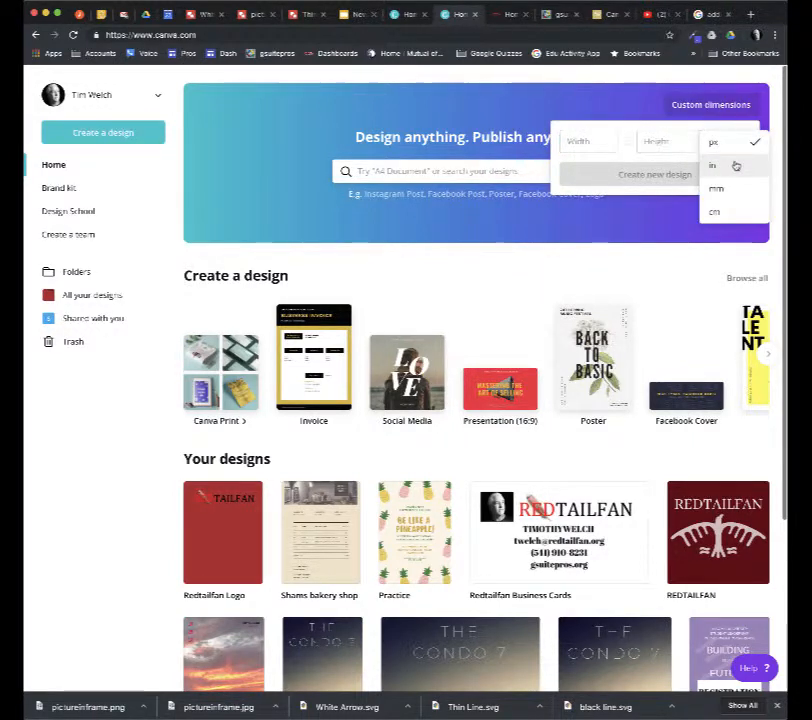
click(714, 112)
click(688, 104)
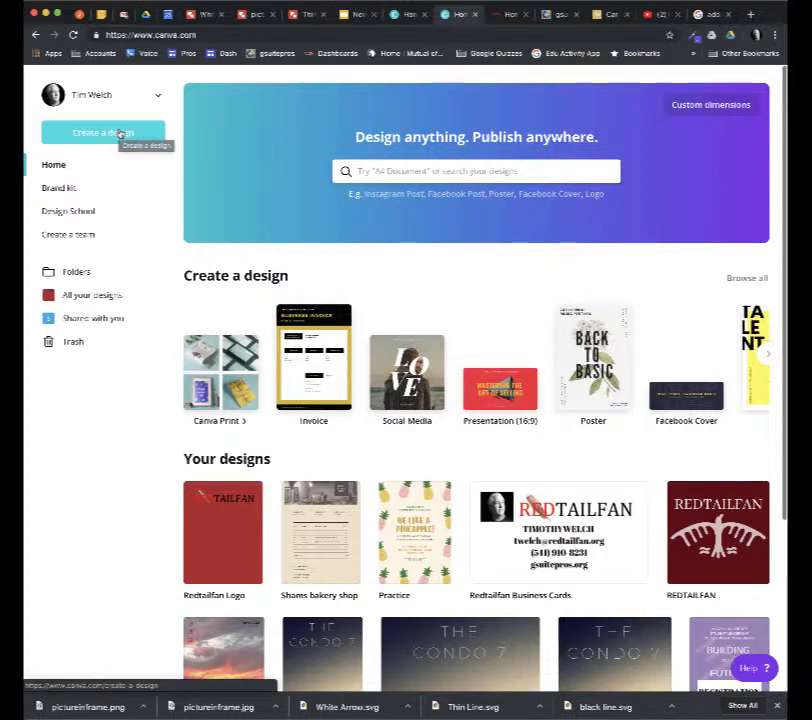
Step: Browse the available design types and the existing designs on the home page
scroll(478, 329, right, 10)
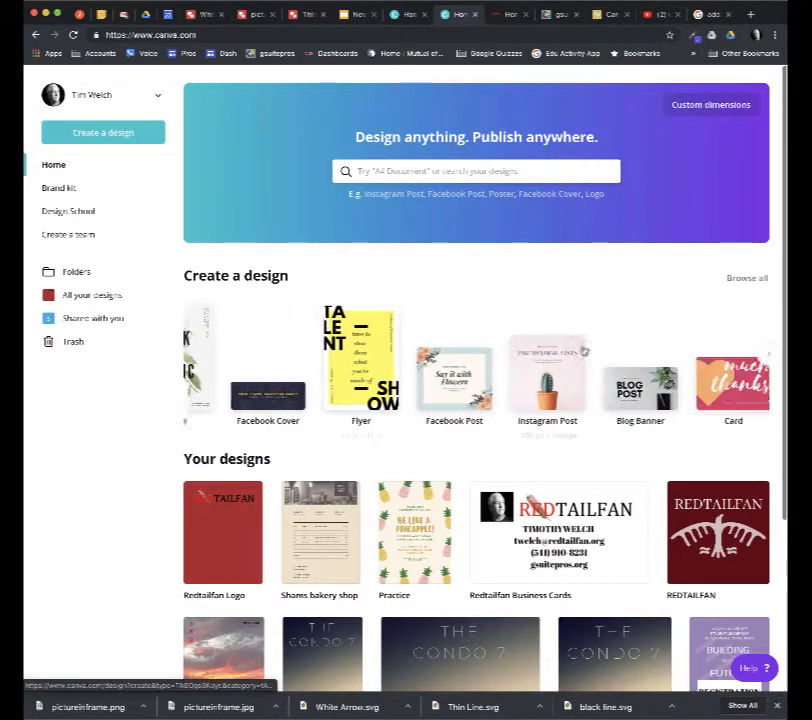
scroll(584, 351, right, 5)
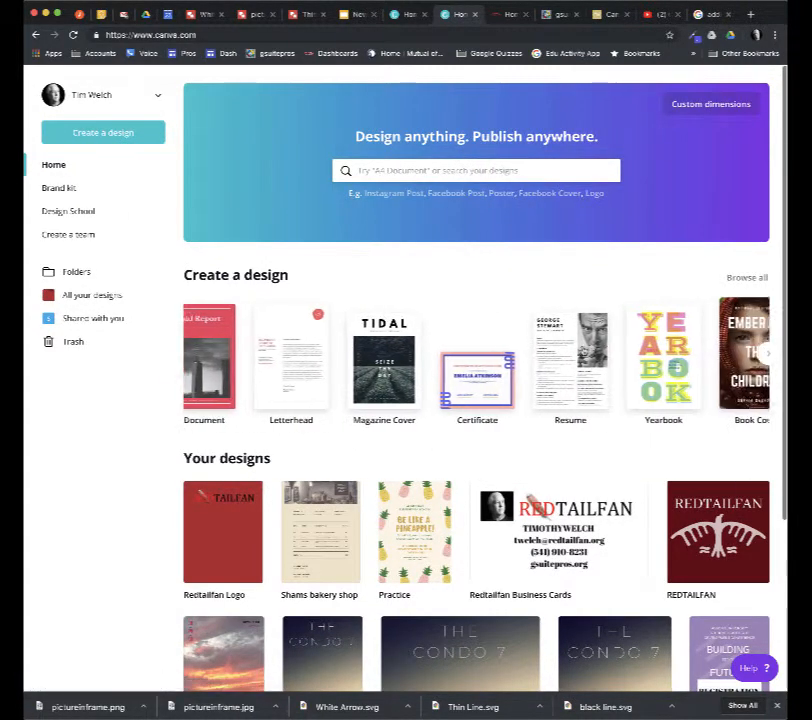
scroll(585, 466, down, 3)
scroll(584, 464, down, 2)
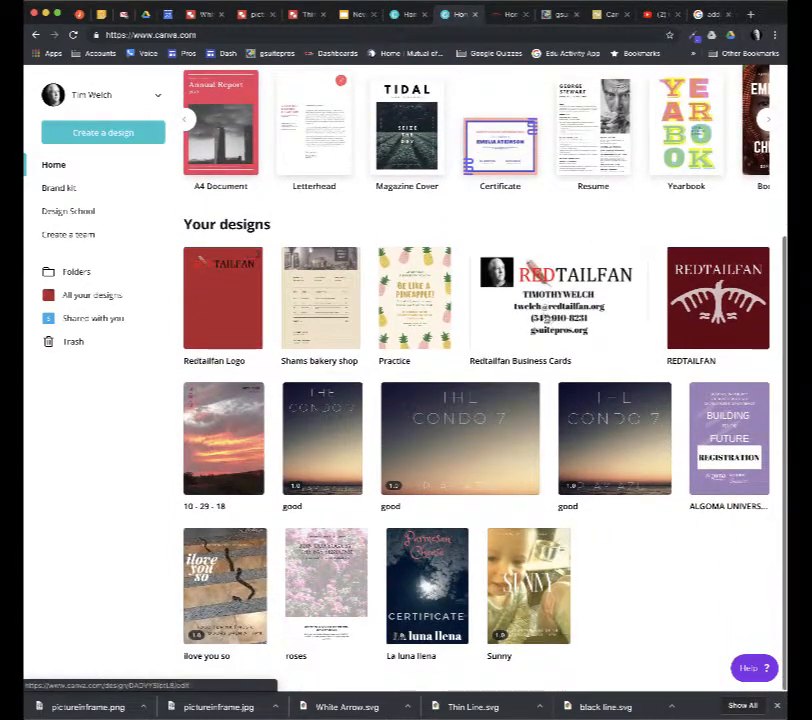
scroll(549, 319, up, 5)
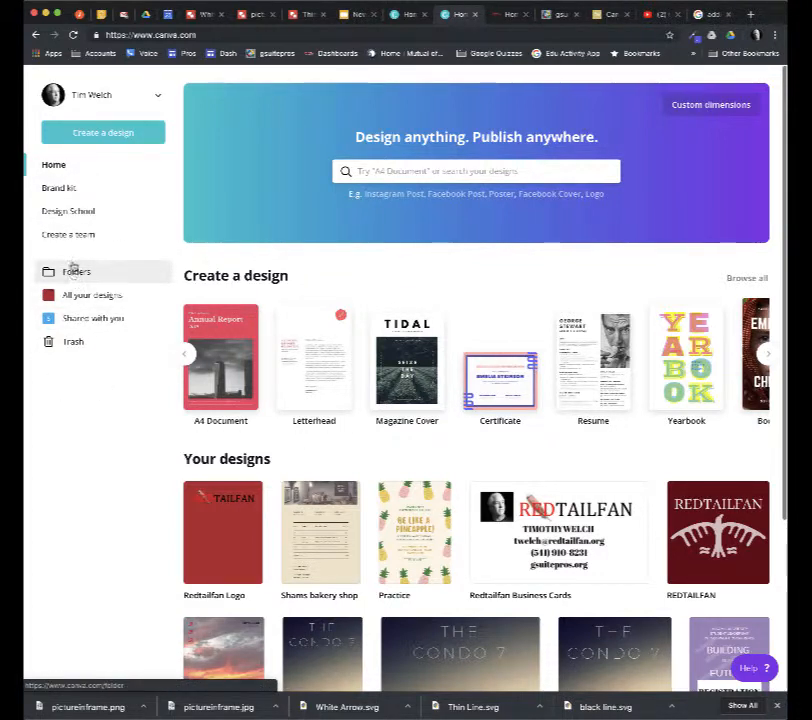
Step: Try adding a fourth colour to the Brand colors palette in the brand kit
click(62, 190)
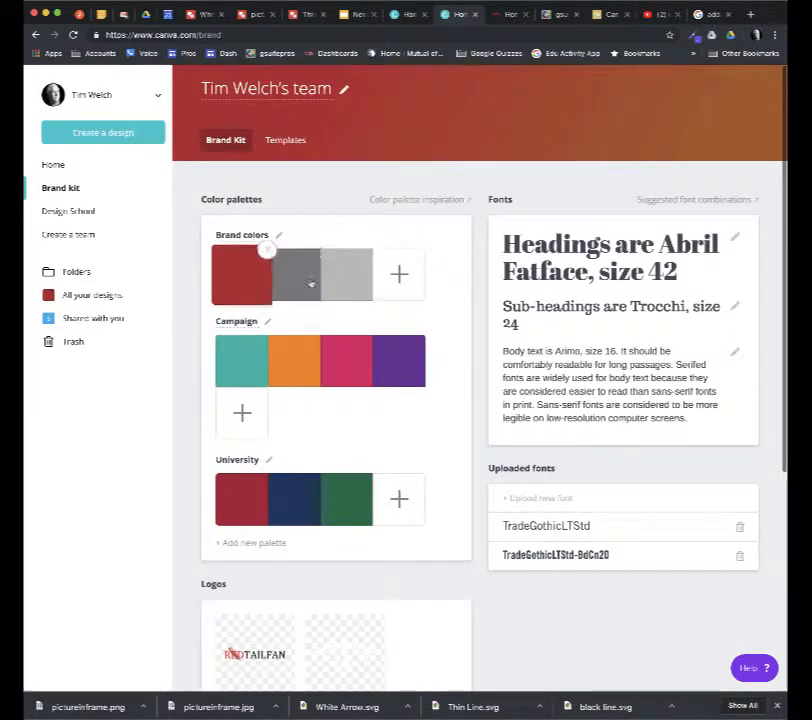
click(400, 276)
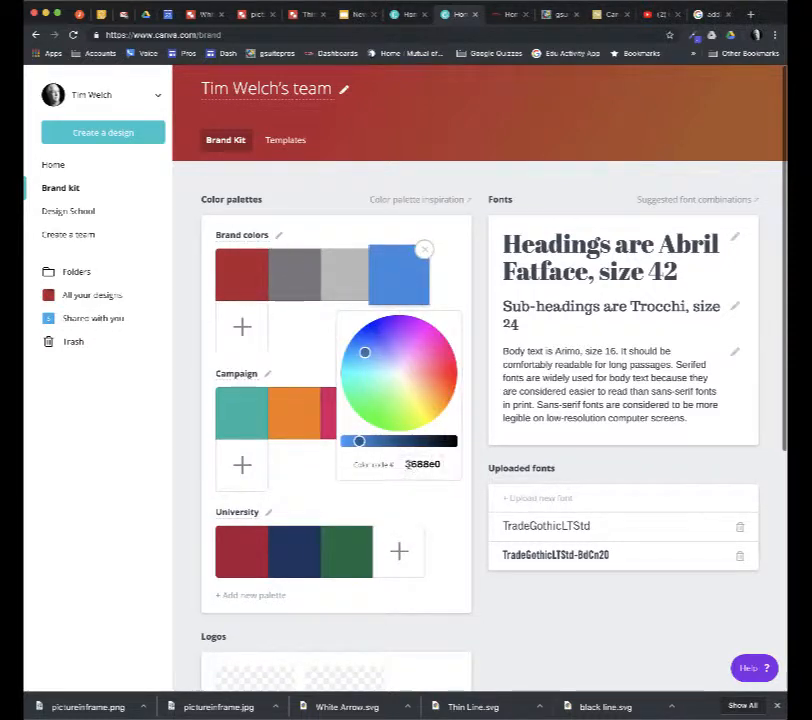
click(392, 213)
click(425, 251)
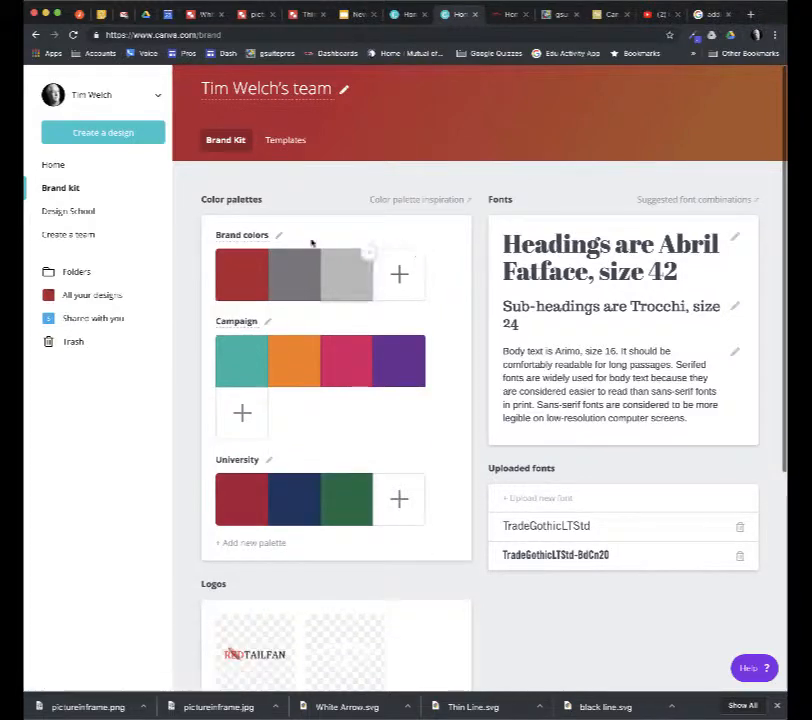
Step: Look through the Design School page's tutorials and close the page
click(91, 216)
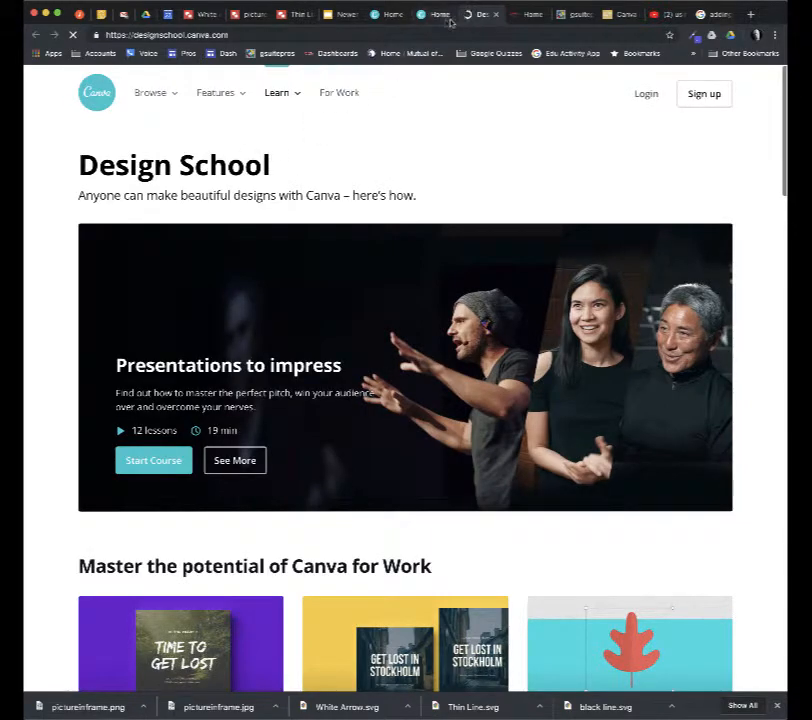
scroll(513, 221, down, 4)
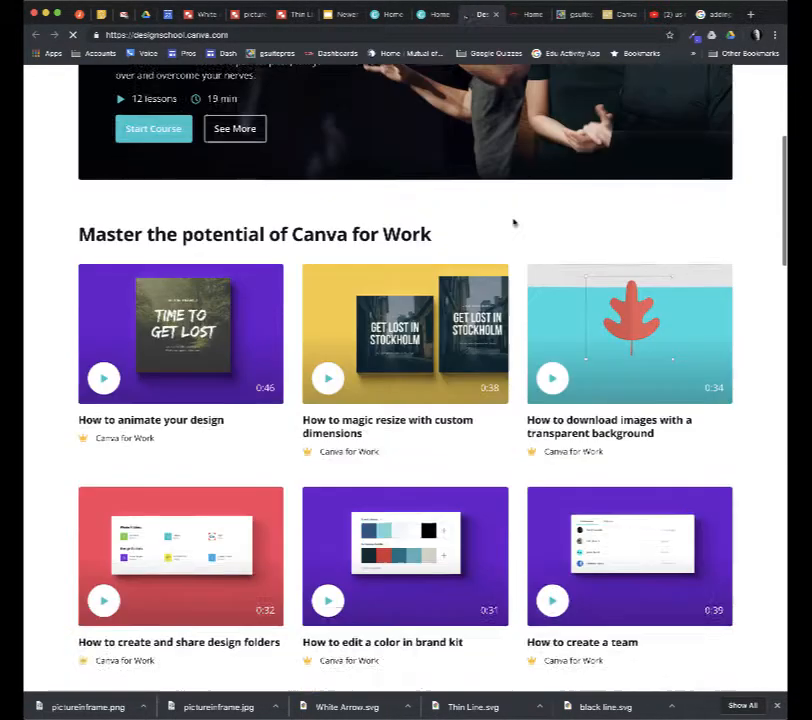
scroll(510, 200, up, 4)
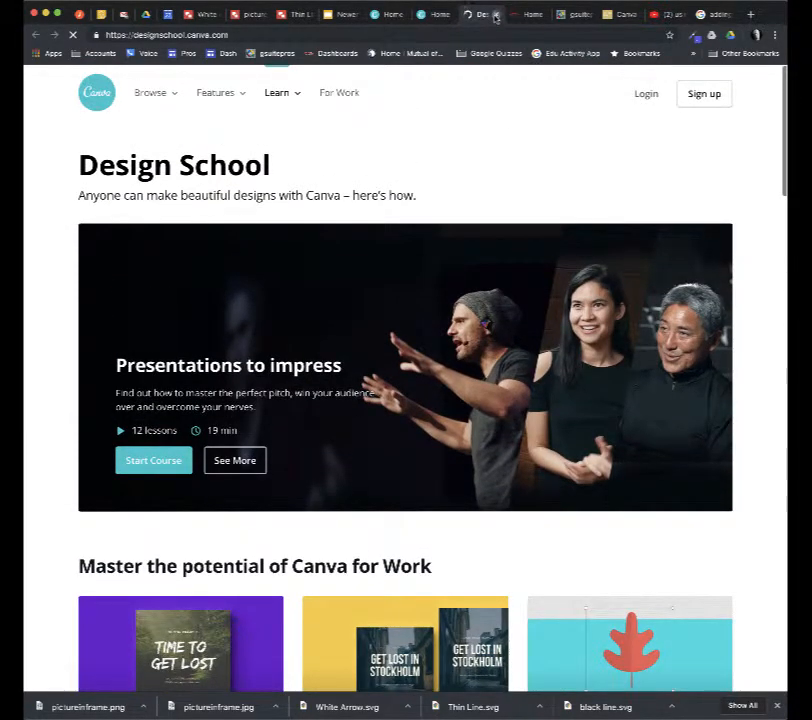
click(495, 15)
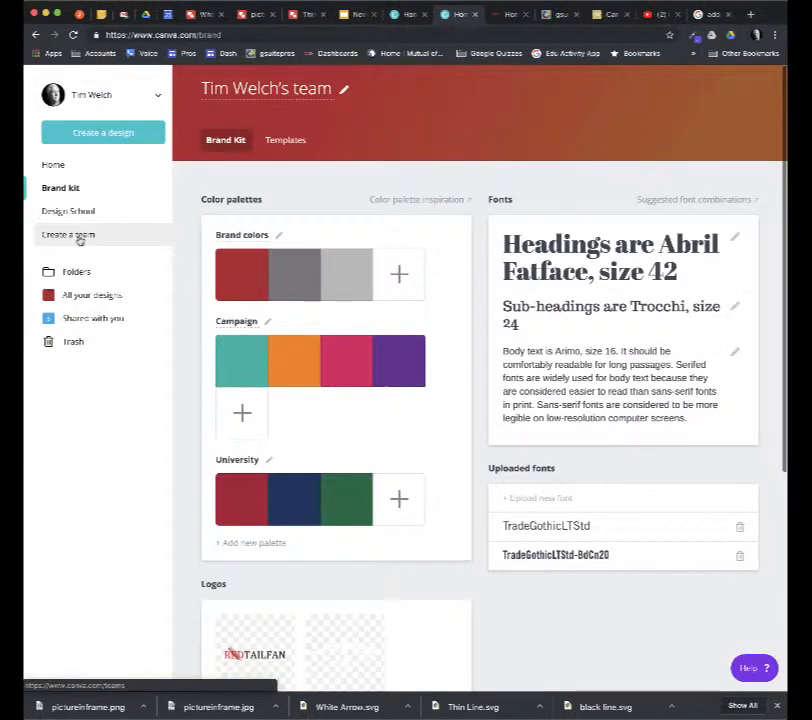
Step: Open the Redtailfan Logo design from the home page and delete its grouped Parmesan Cheese text
click(72, 167)
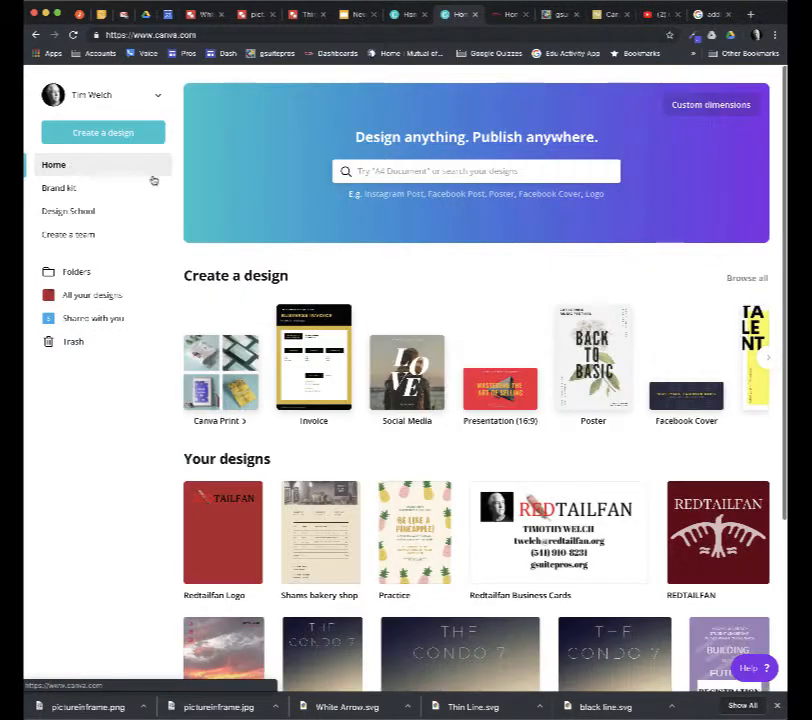
click(255, 488)
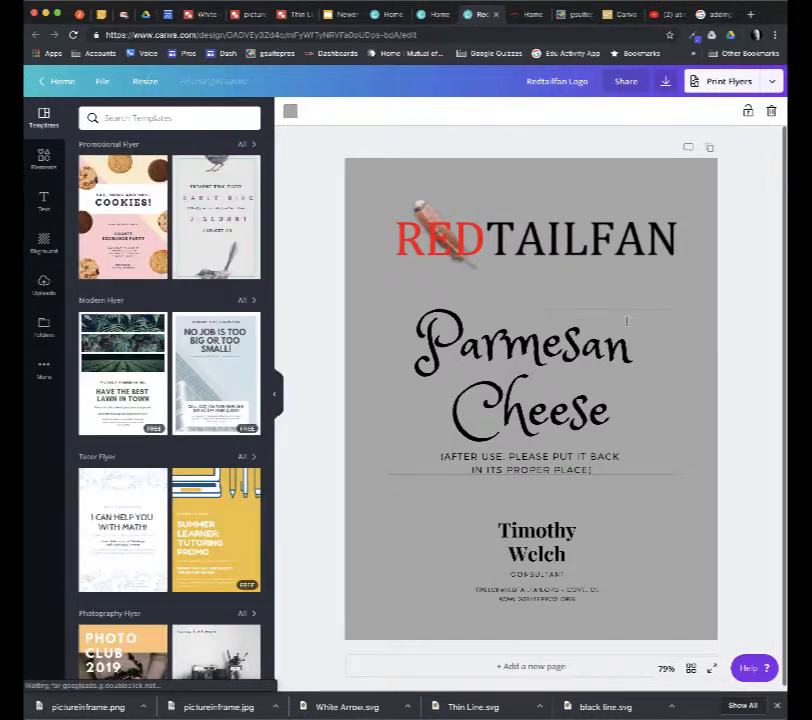
click(414, 310)
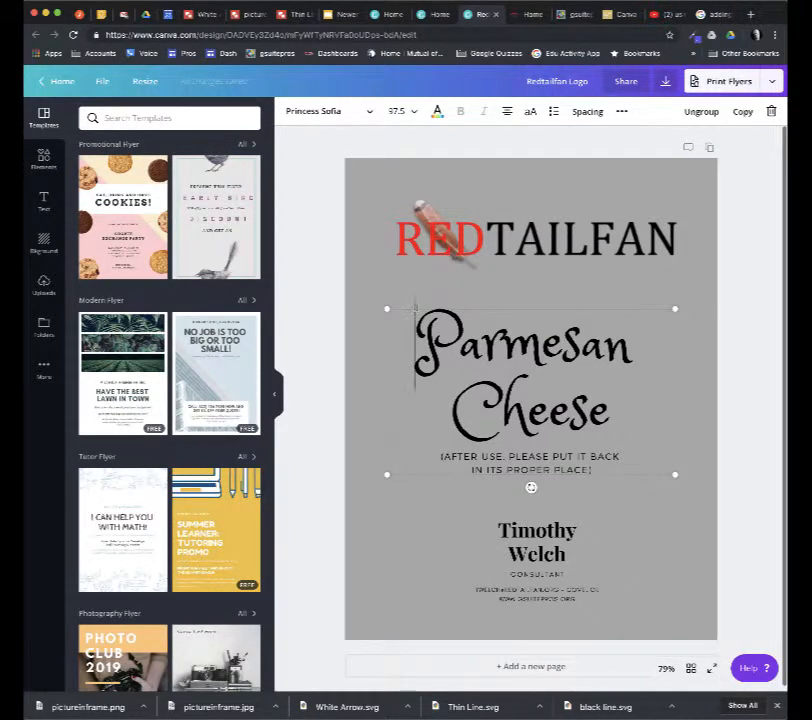
click(677, 469)
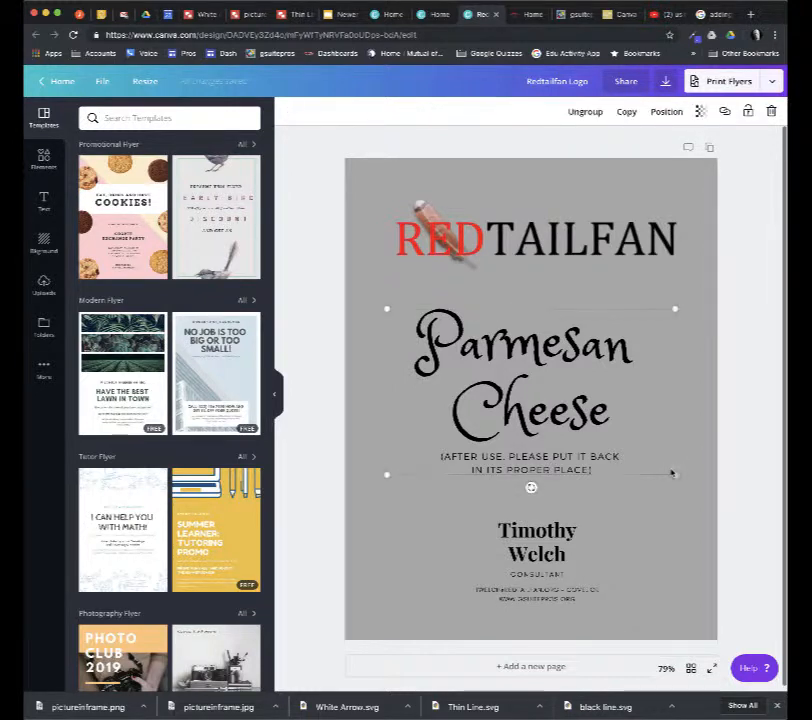
key(Delete)
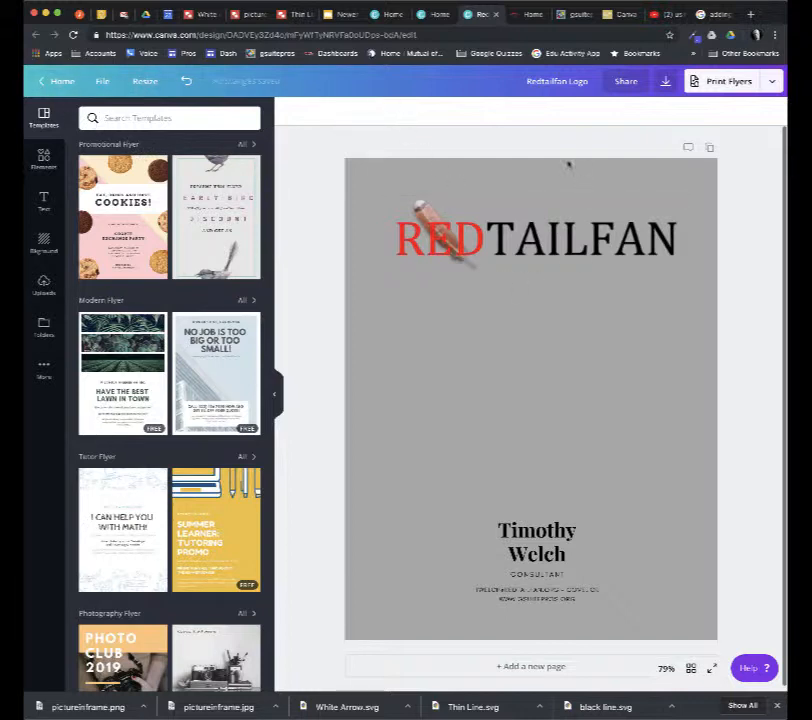
Step: Show the margins and the print bleed on the Redtailfan Logo flyer
click(104, 82)
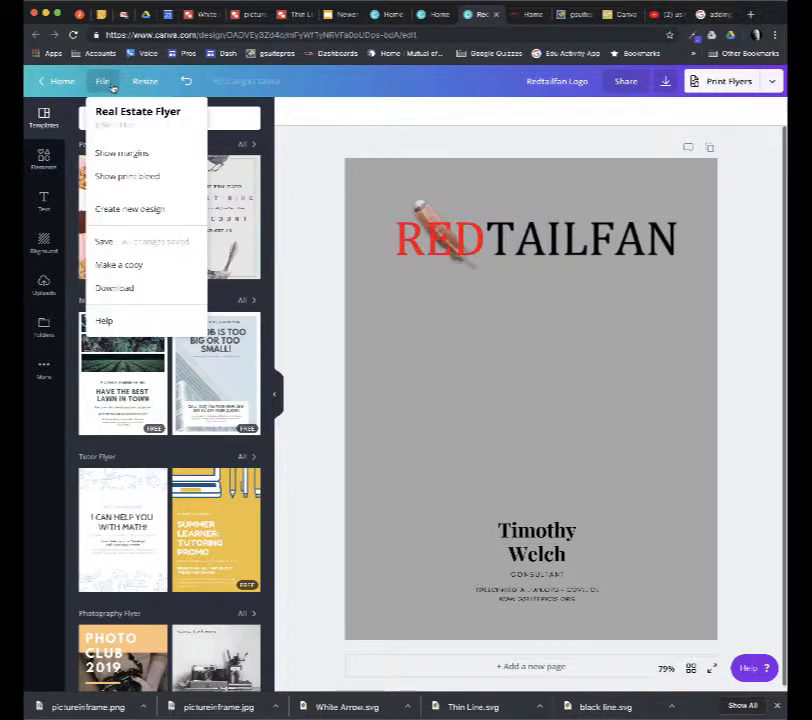
click(142, 153)
click(103, 82)
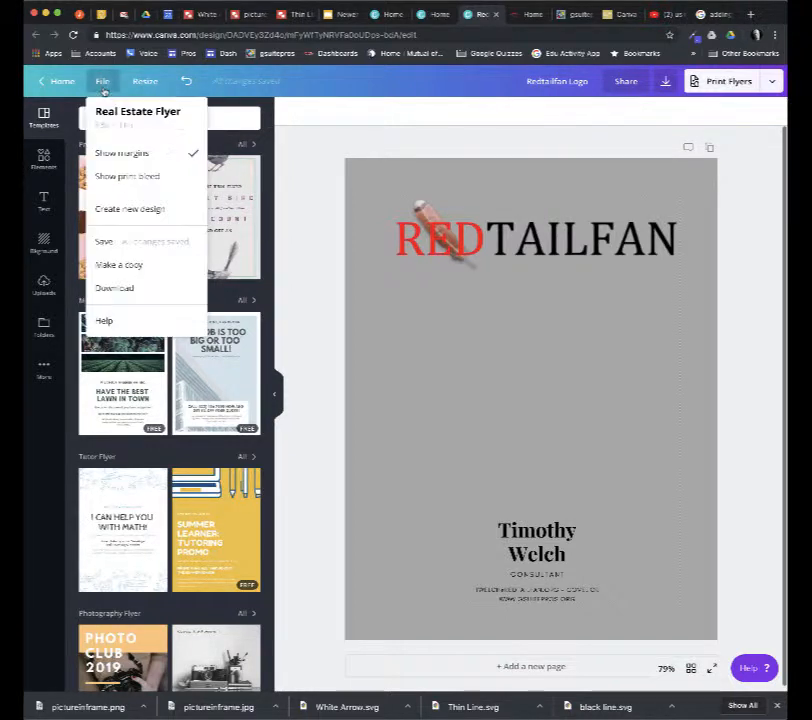
click(134, 175)
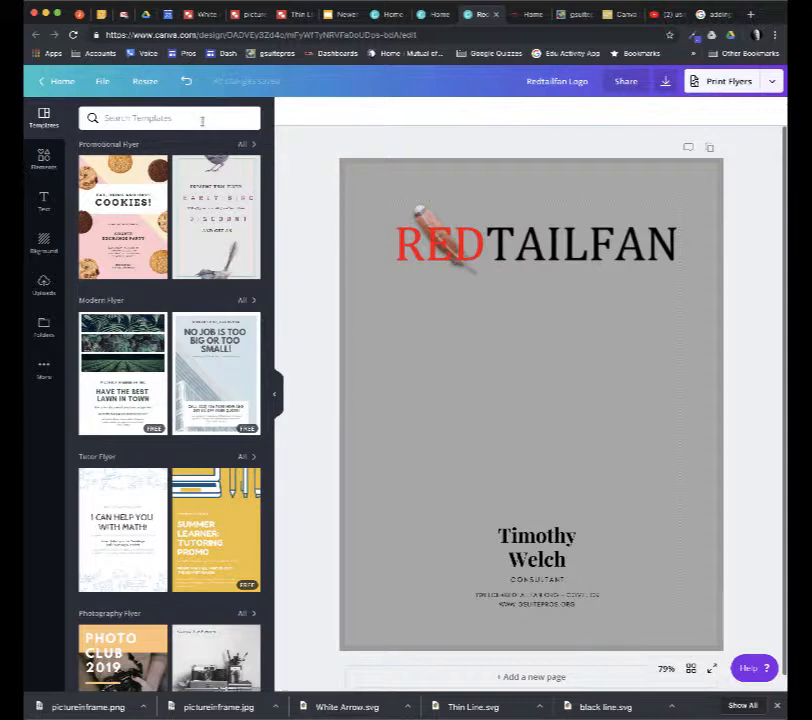
Step: Examine the resize formats and the sharing options for the flyer
click(146, 82)
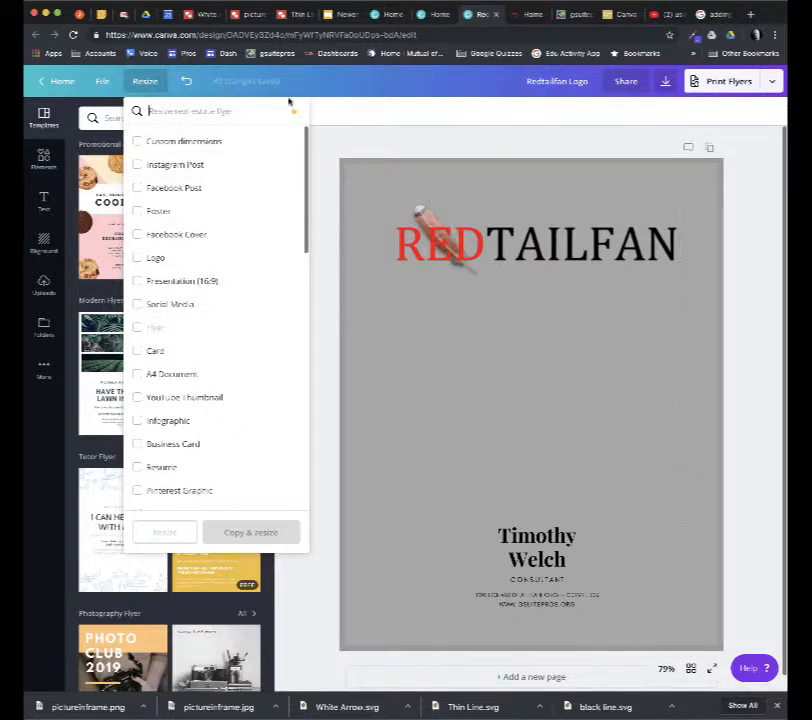
click(410, 99)
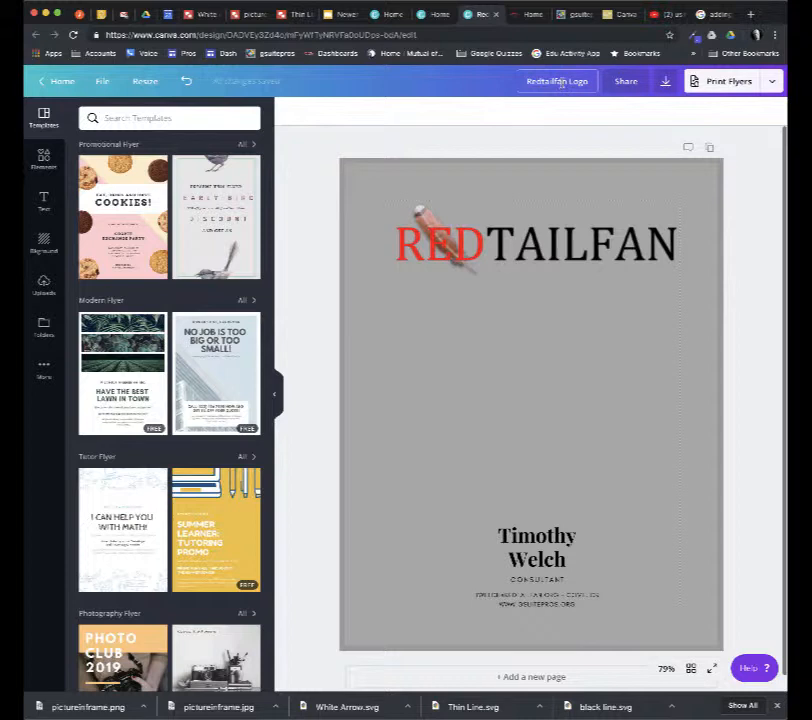
click(630, 82)
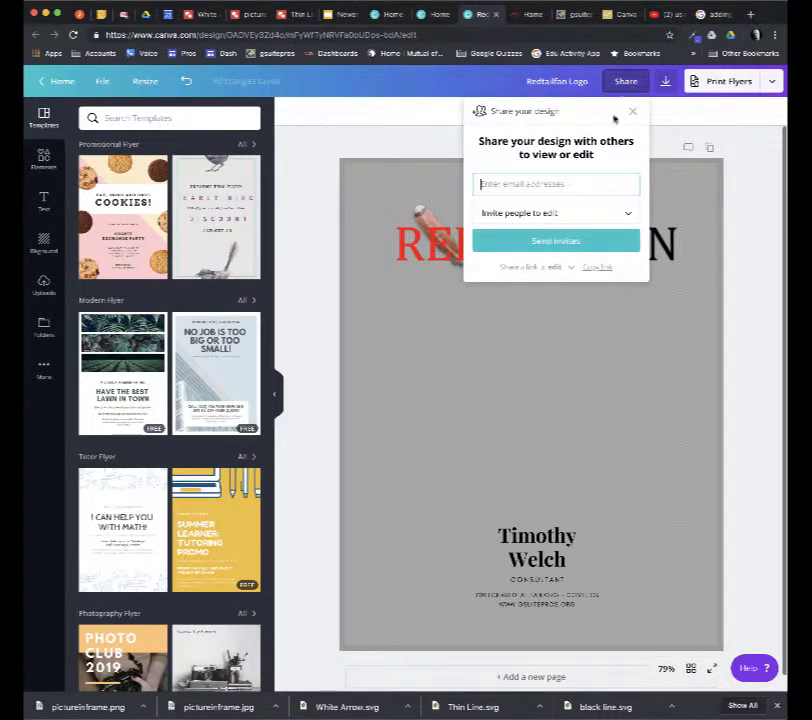
click(632, 113)
Step: Examine the file types available for downloading the flyer
click(665, 81)
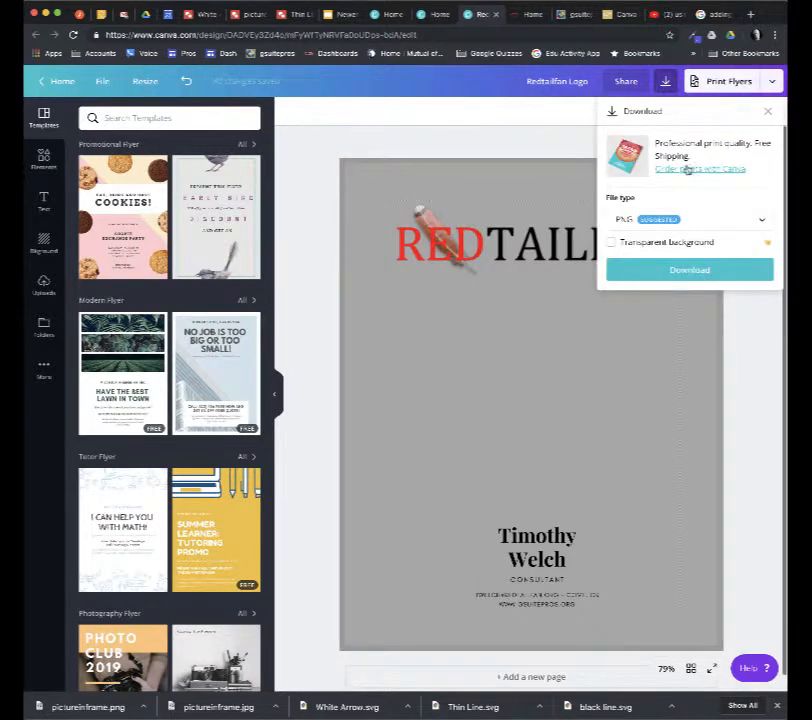
click(749, 223)
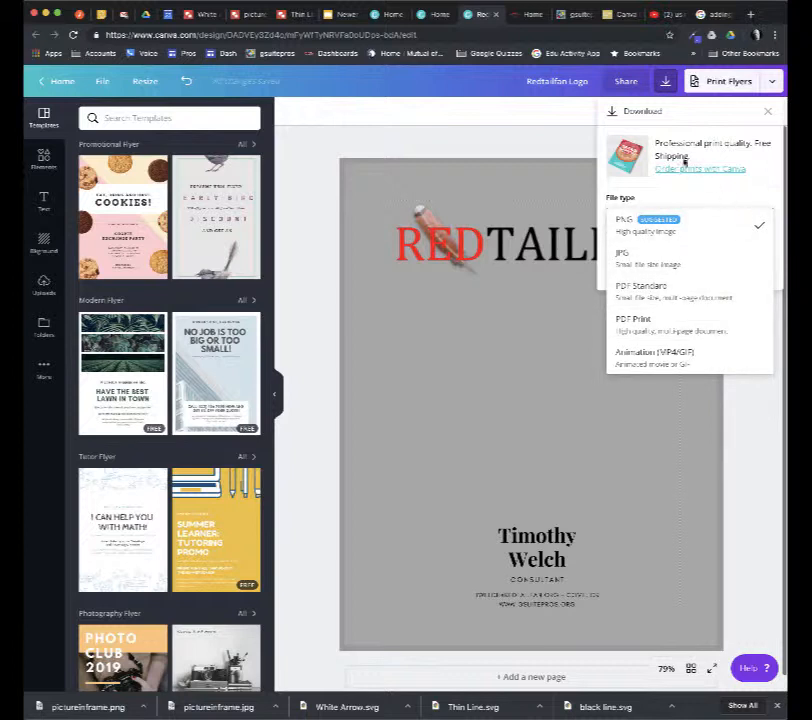
click(468, 91)
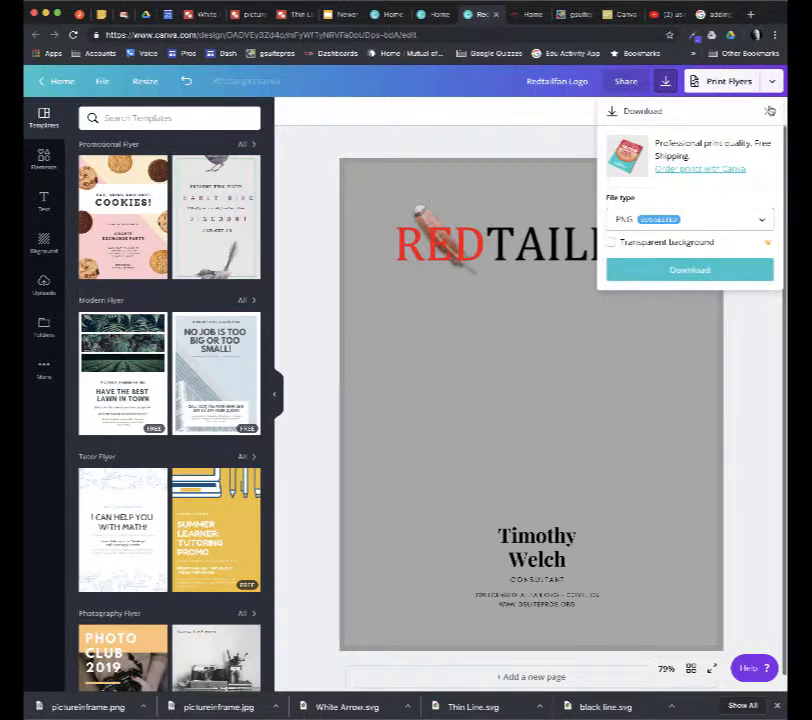
click(769, 110)
Step: Examine the publishing destinations offered for the flyer
click(773, 84)
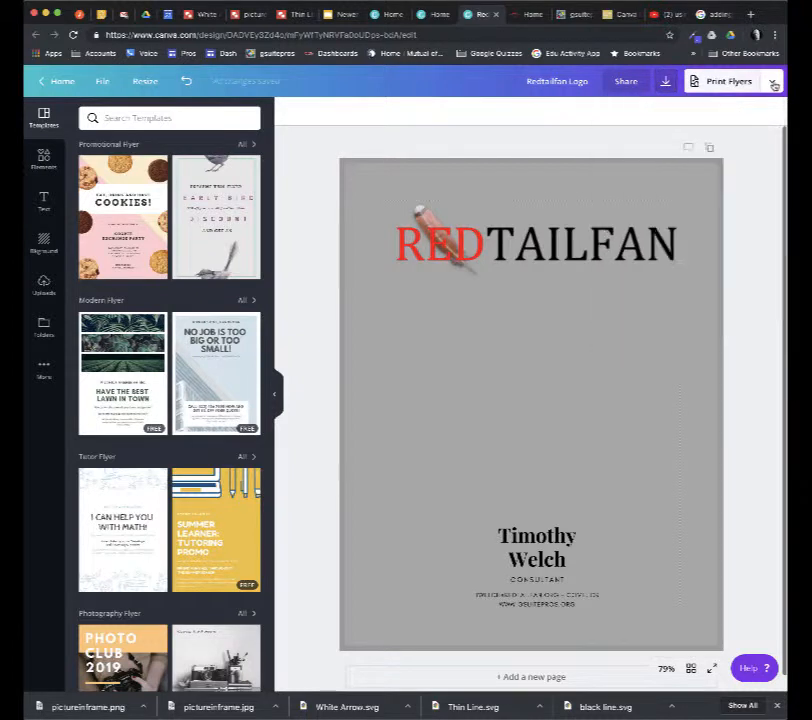
click(773, 84)
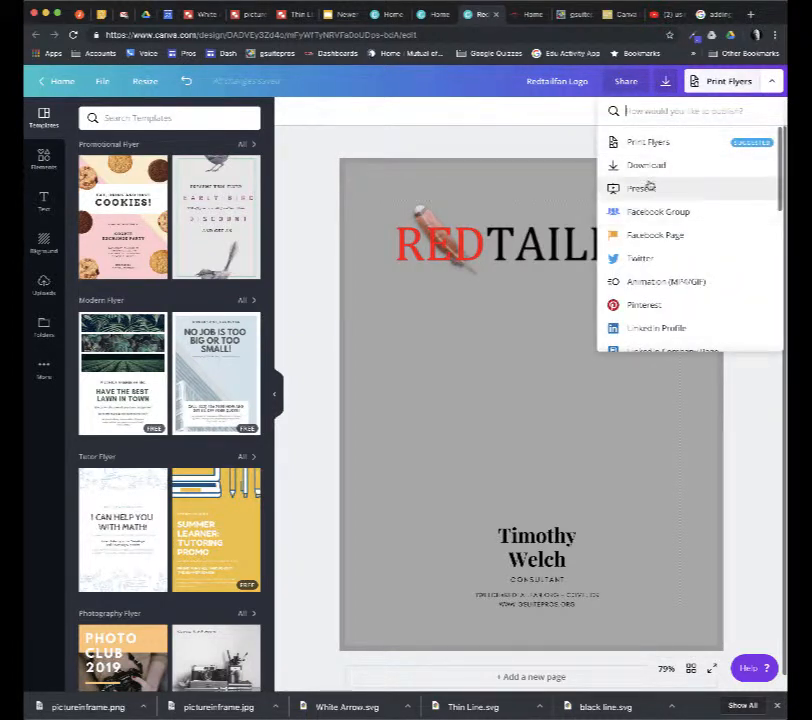
click(497, 92)
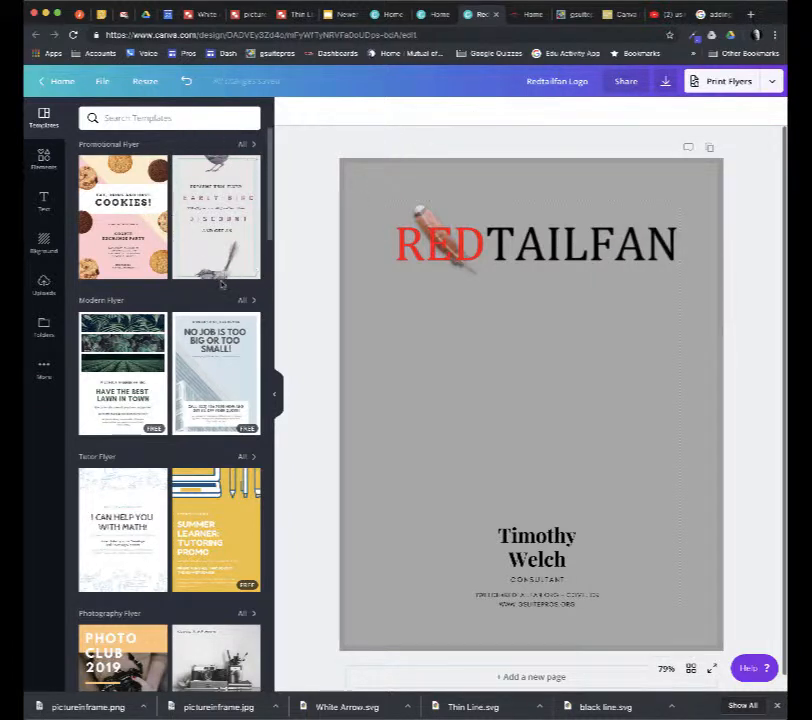
Step: Browse the flyer templates by category
scroll(165, 220, down, 15)
scroll(170, 300, down, 10)
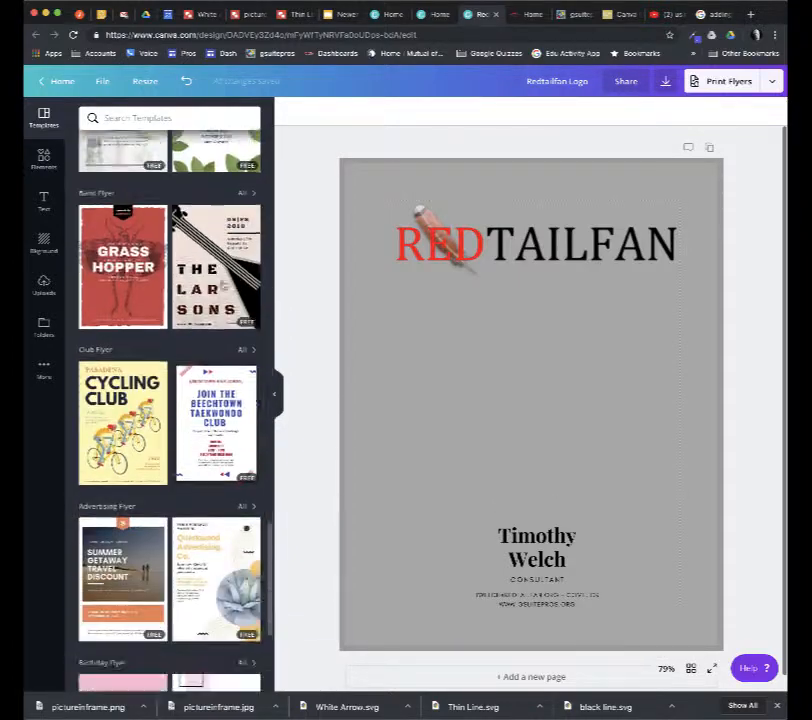
scroll(222, 284, down, 12)
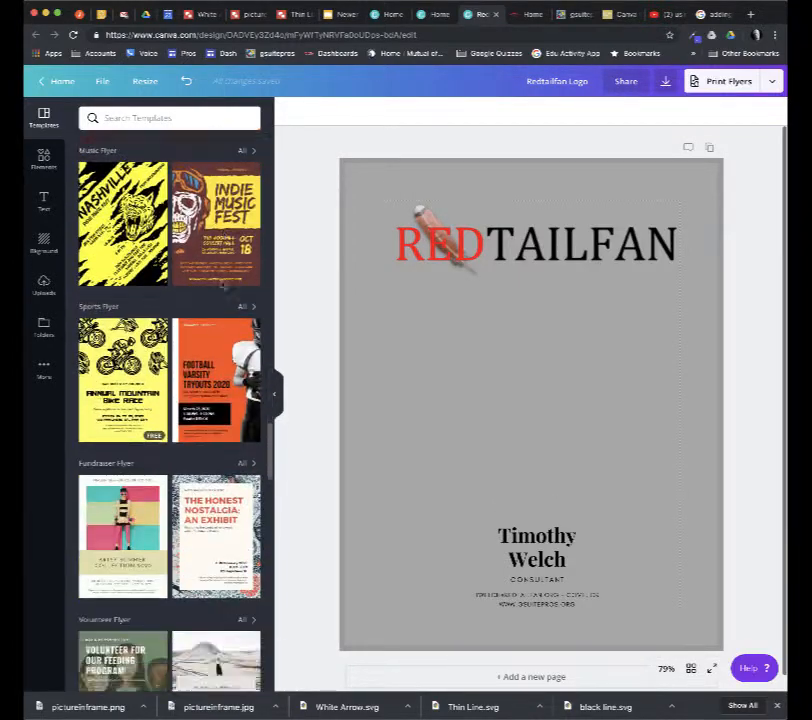
scroll(170, 400, down, 10)
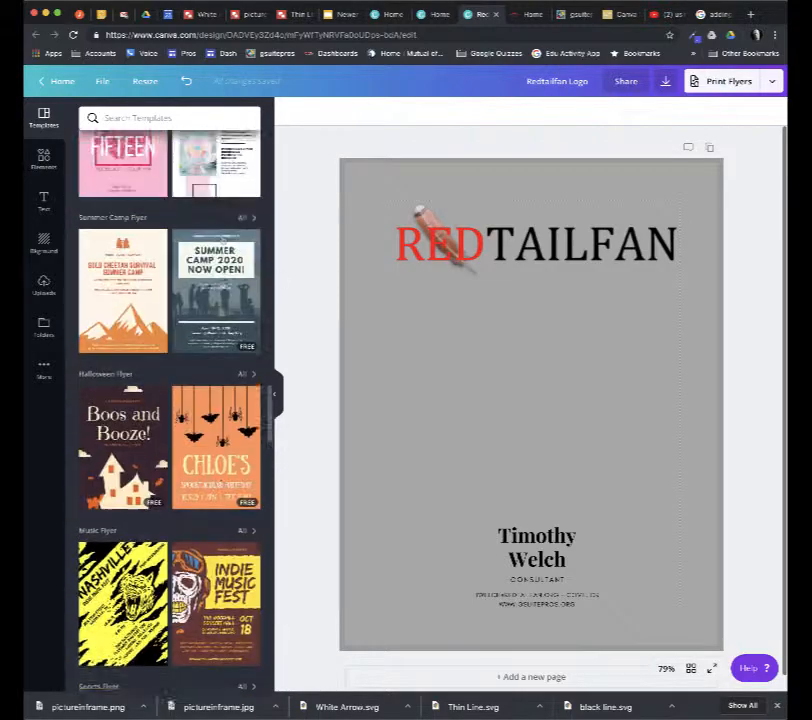
scroll(222, 286, down, 5)
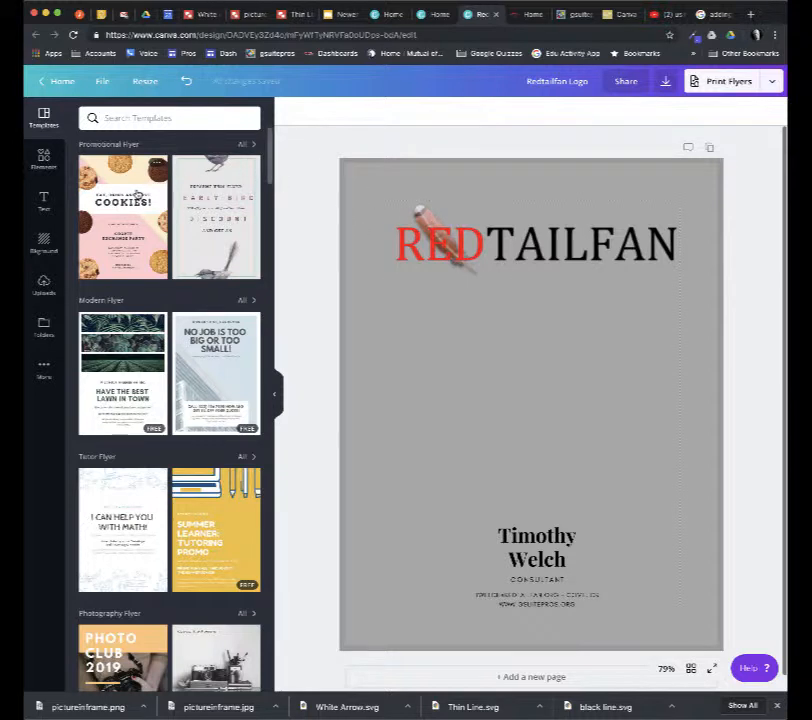
Step: Create a new poster from the design catalogue and apply the Millennial Style advertising template to it
click(43, 82)
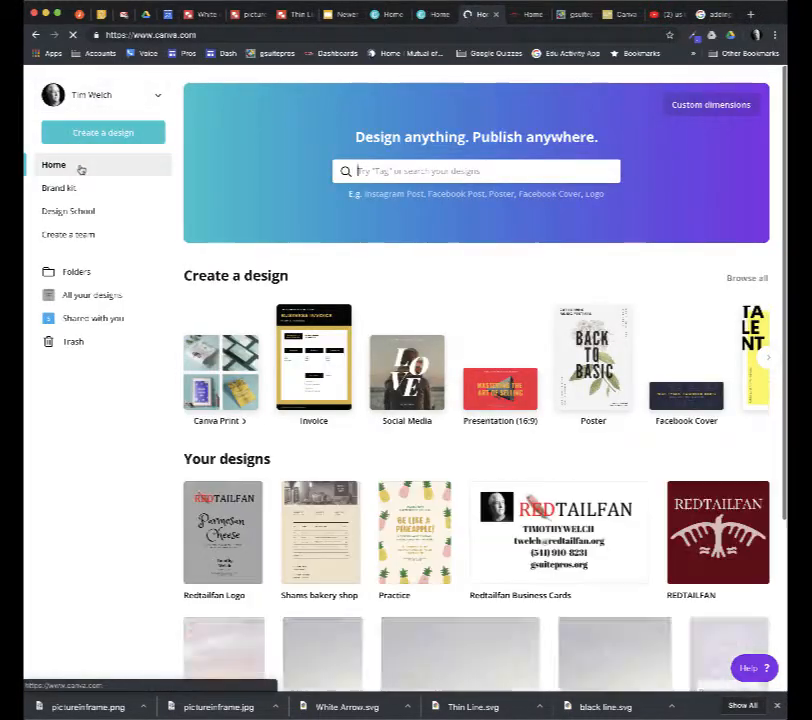
click(125, 132)
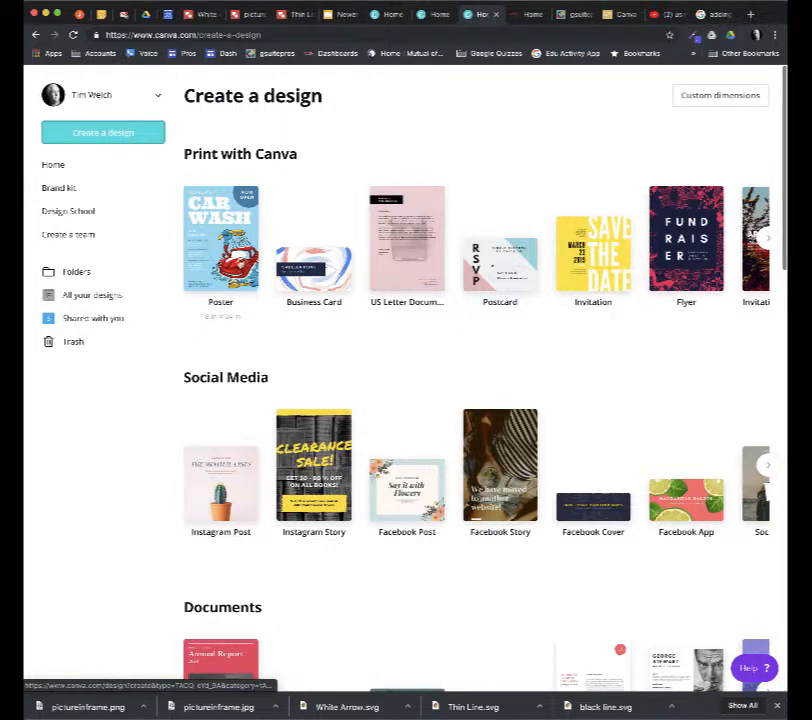
click(237, 261)
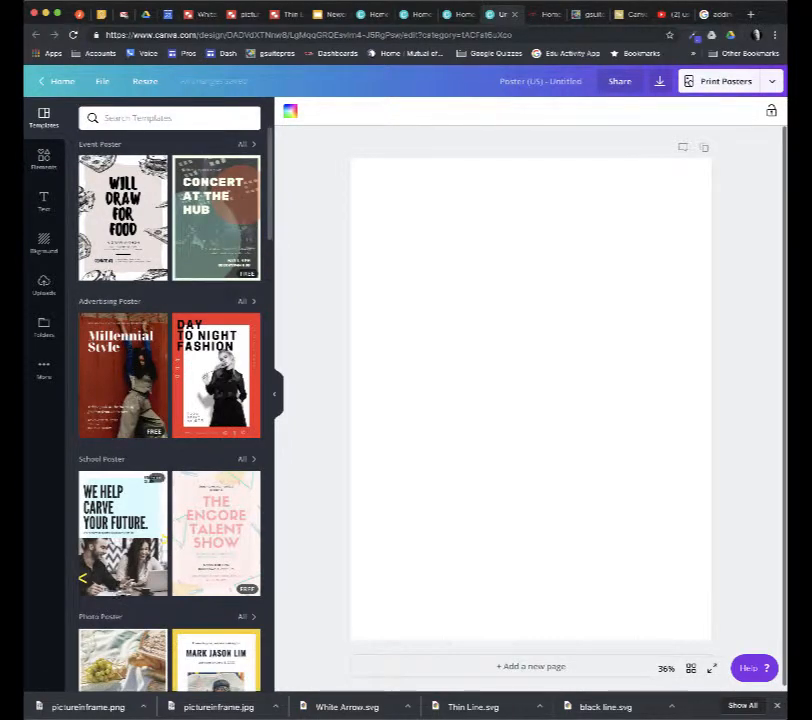
click(116, 386)
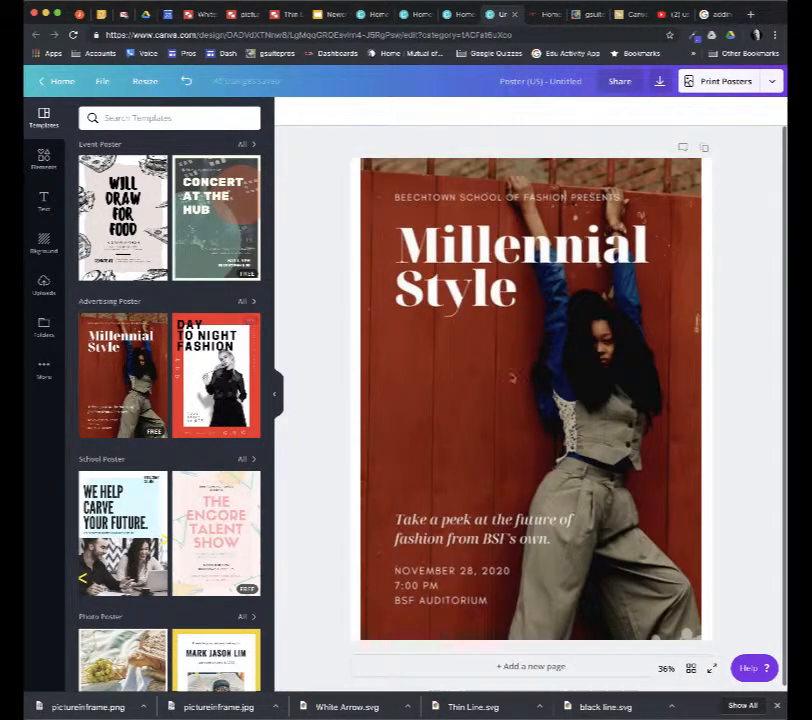
Step: Try a lower transparency value on the poster's background photo and restore it to 100
click(546, 470)
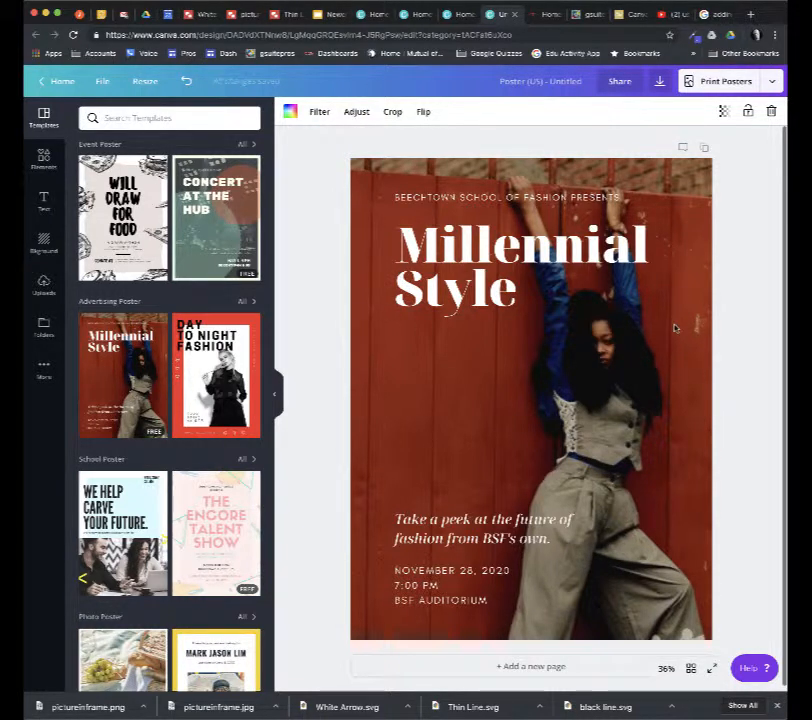
click(722, 112)
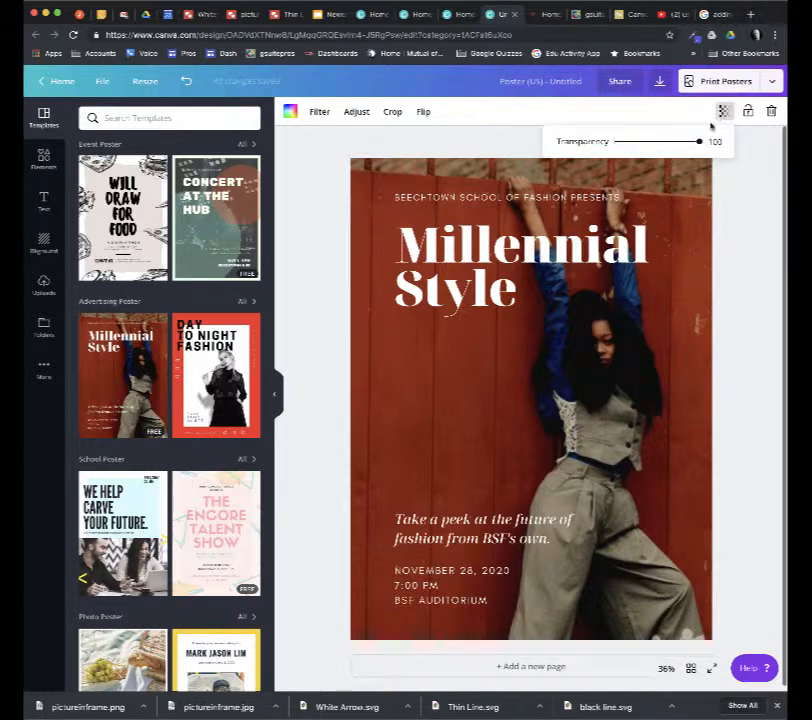
drag(701, 142, 661, 145)
drag(640, 142, 716, 141)
Step: Try the Street filter on the poster's background photo, reset the filter to None and leave the filter options
click(315, 114)
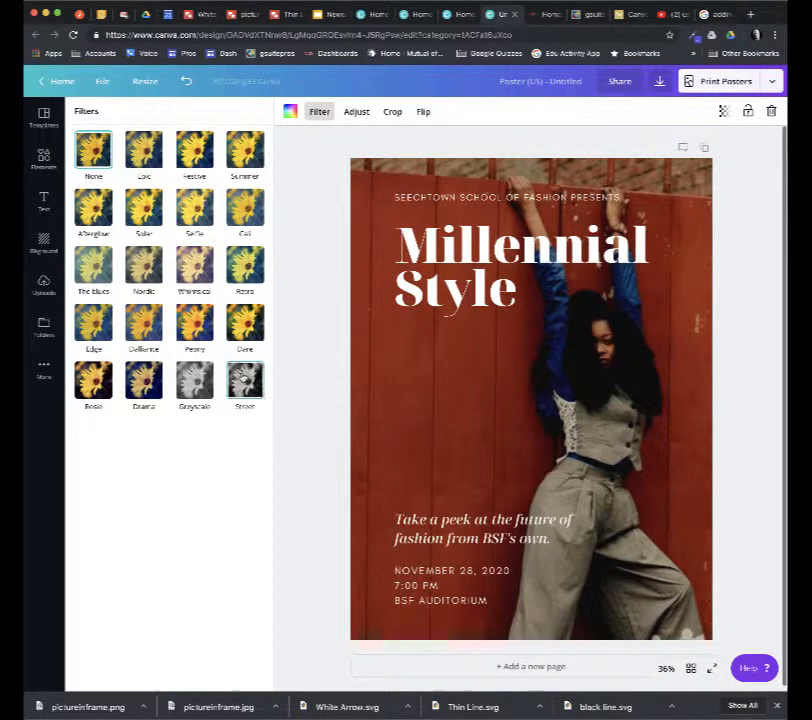
click(245, 380)
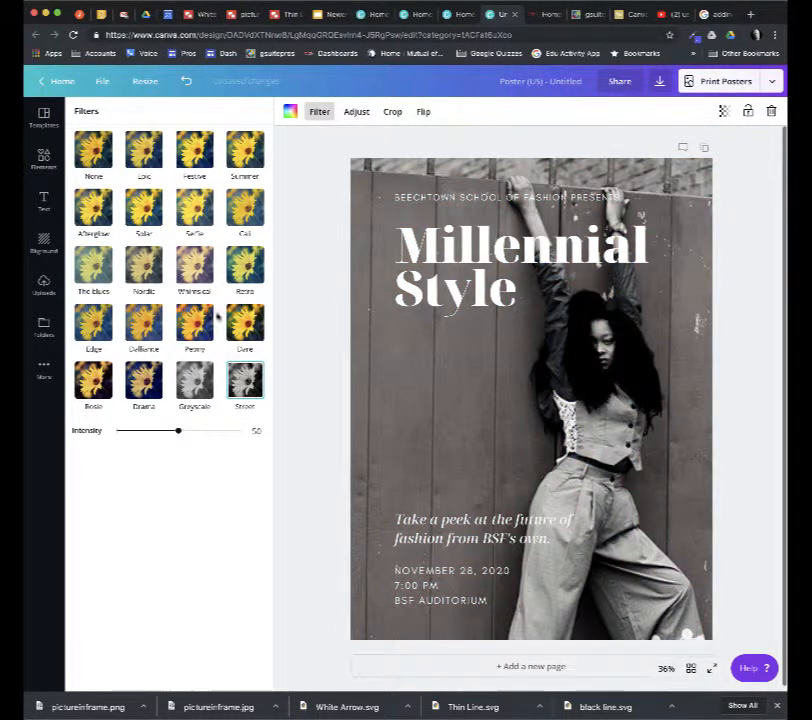
click(97, 160)
click(318, 133)
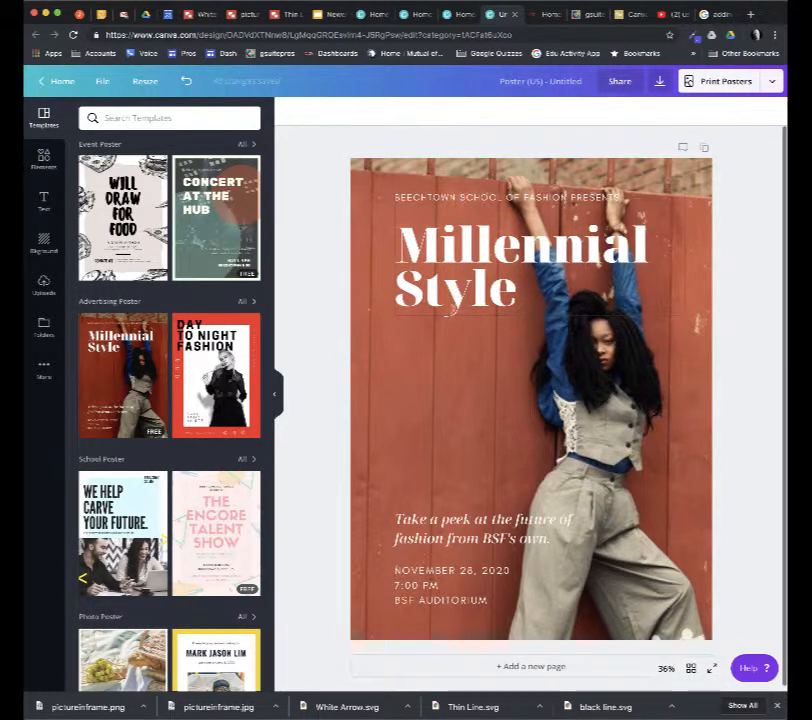
Step: Examine the element categories available for the poster, from photos, grids and shapes down to seasonal images
click(43, 158)
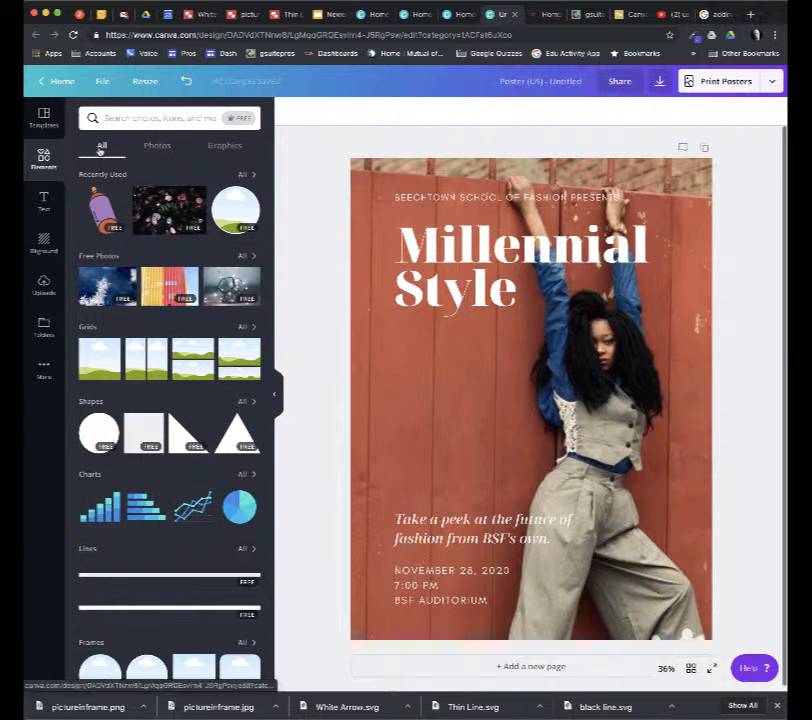
click(147, 146)
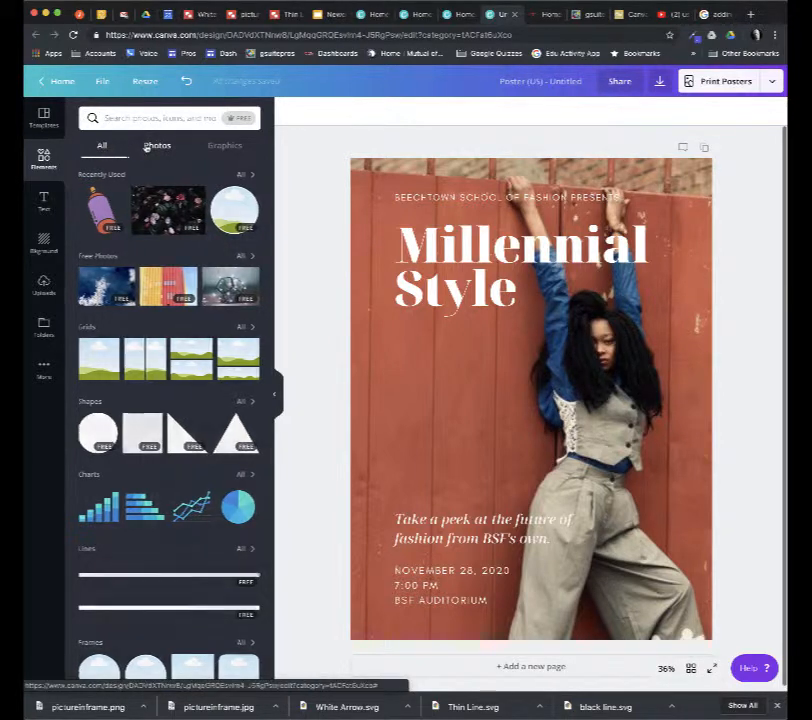
click(226, 147)
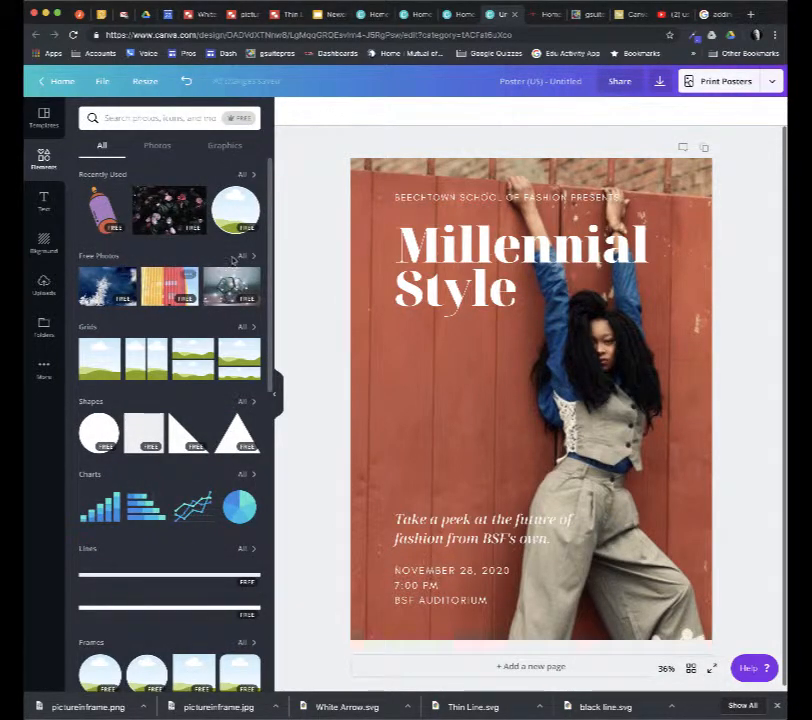
scroll(200, 330, down, 3)
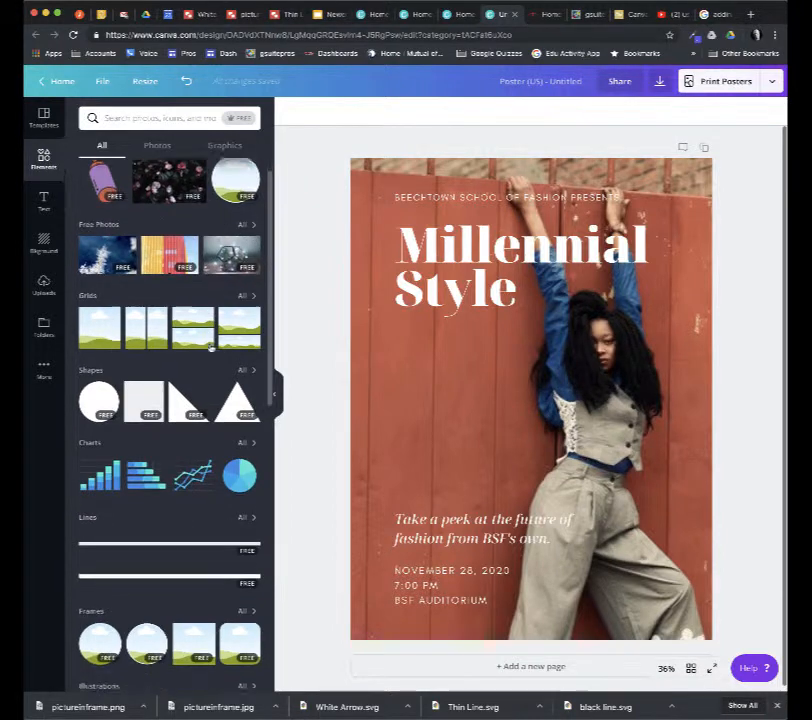
scroll(210, 318, down, 5)
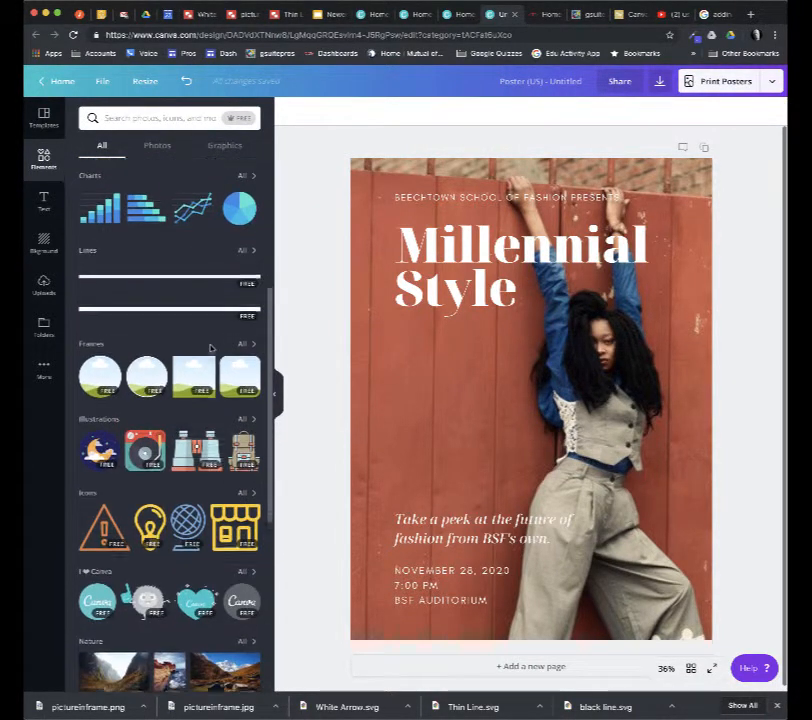
scroll(211, 348, down, 3)
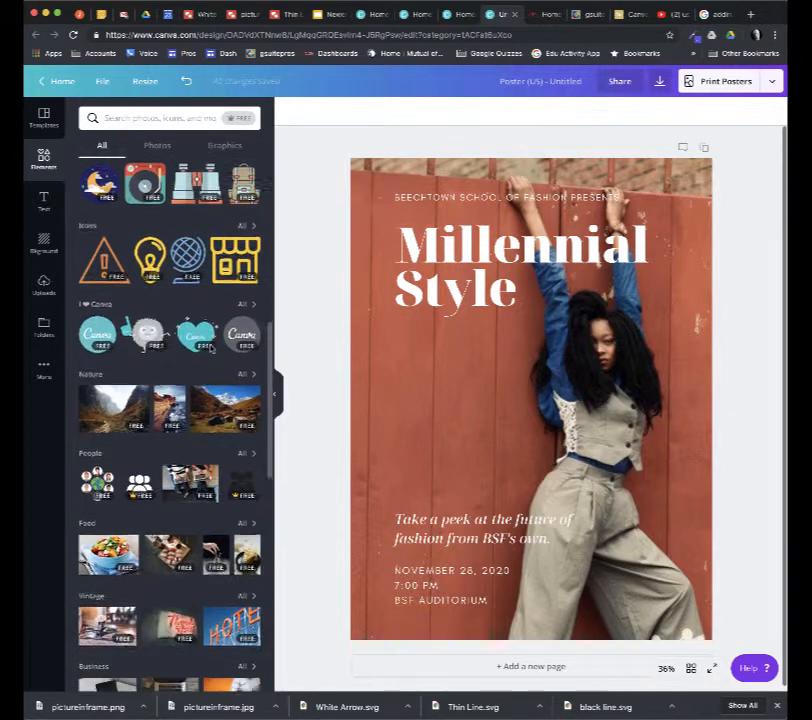
scroll(115, 246, down, 4)
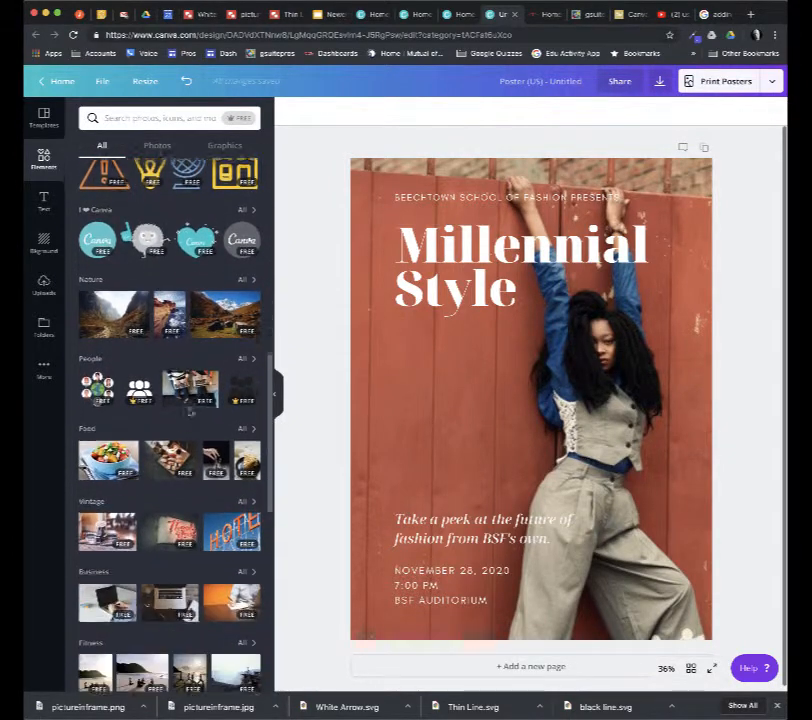
scroll(210, 442, down, 4)
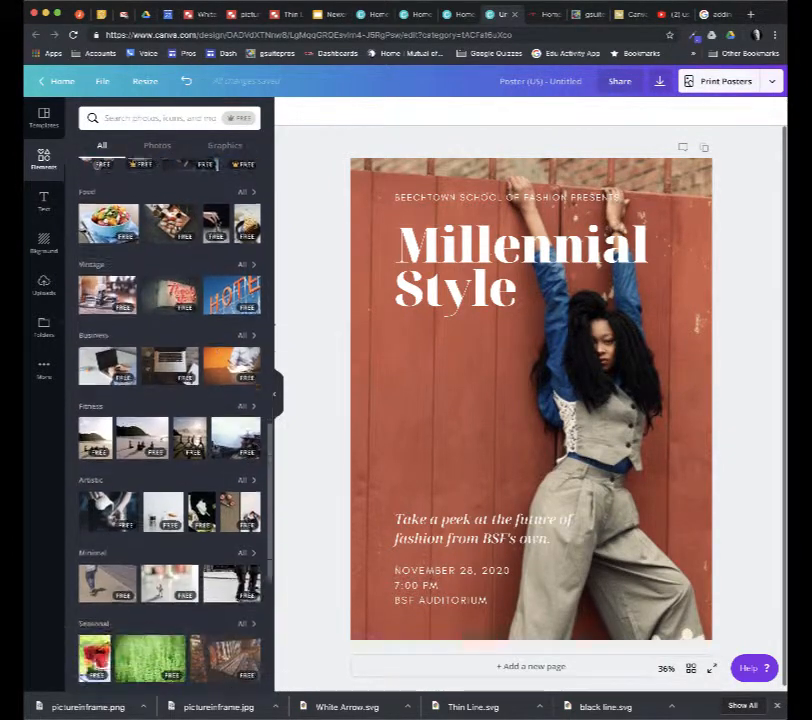
scroll(214, 448, up, 15)
scroll(178, 381, up, 3)
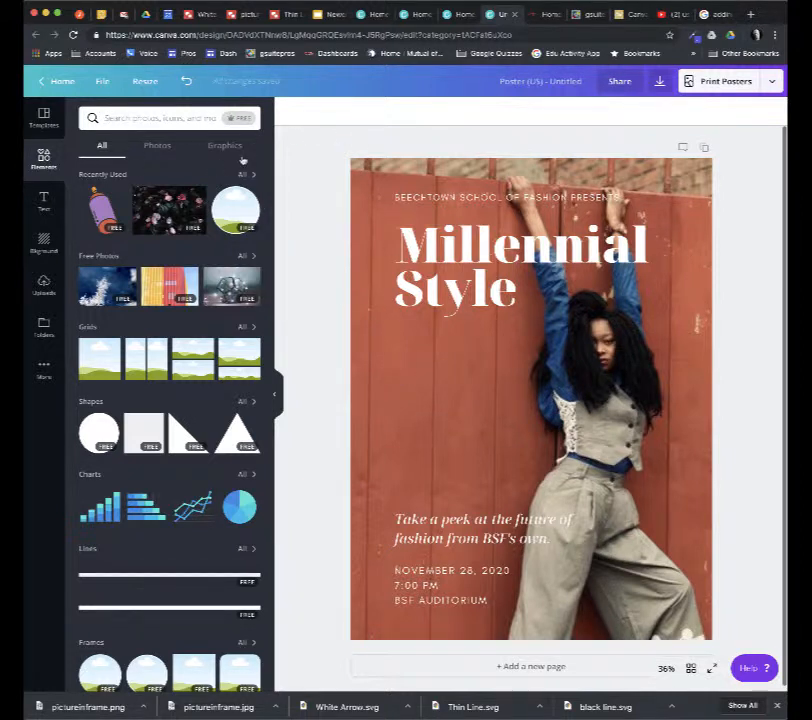
Step: Reopen the Redtailfan Logo flyer from the home page and add the first circular frame to it
click(46, 83)
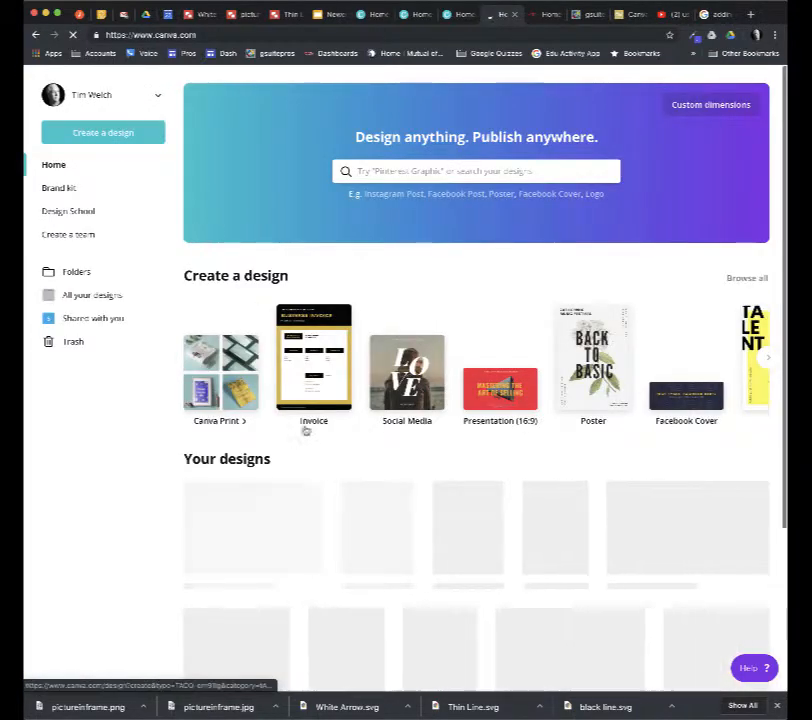
click(374, 535)
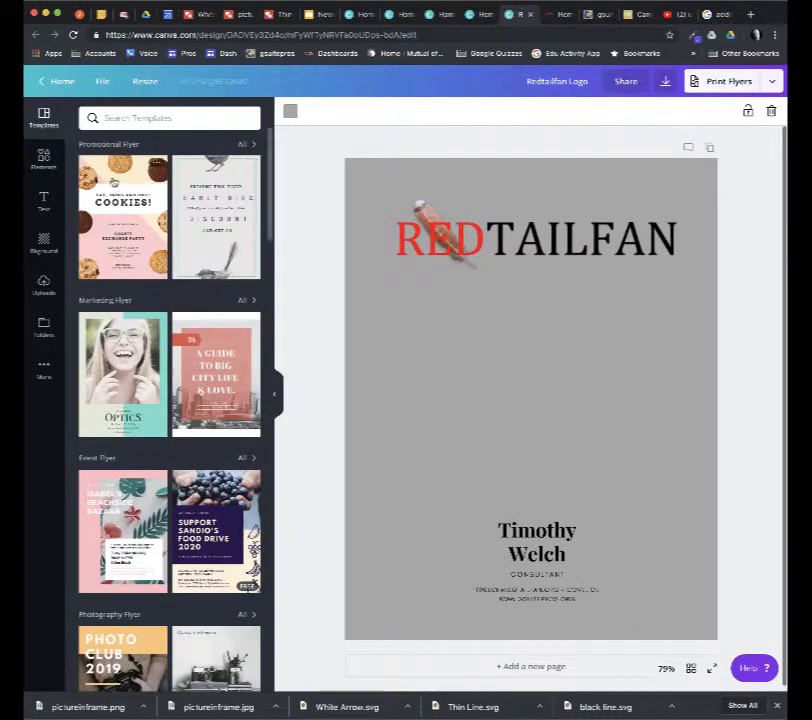
click(43, 158)
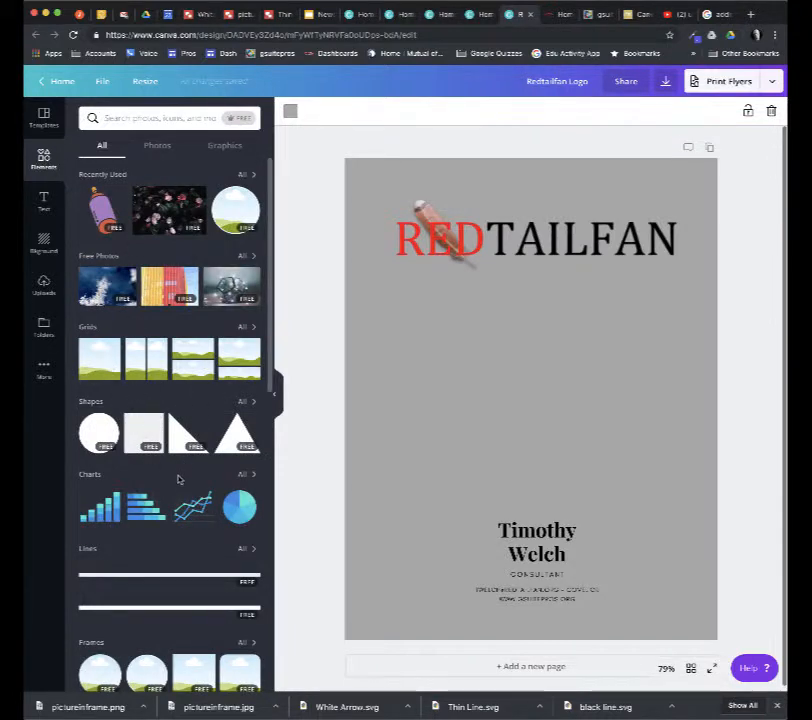
scroll(178, 479, down, 4)
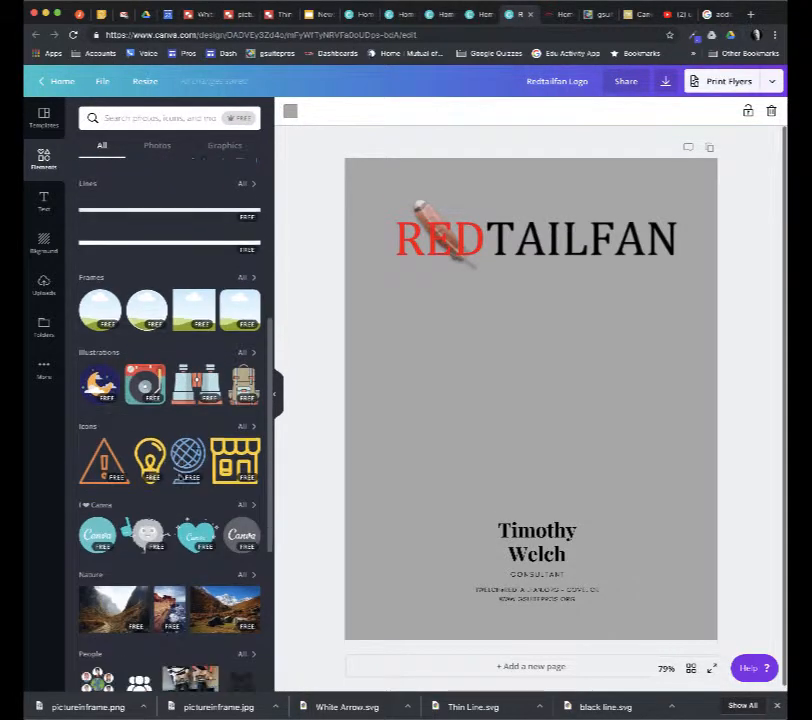
click(98, 312)
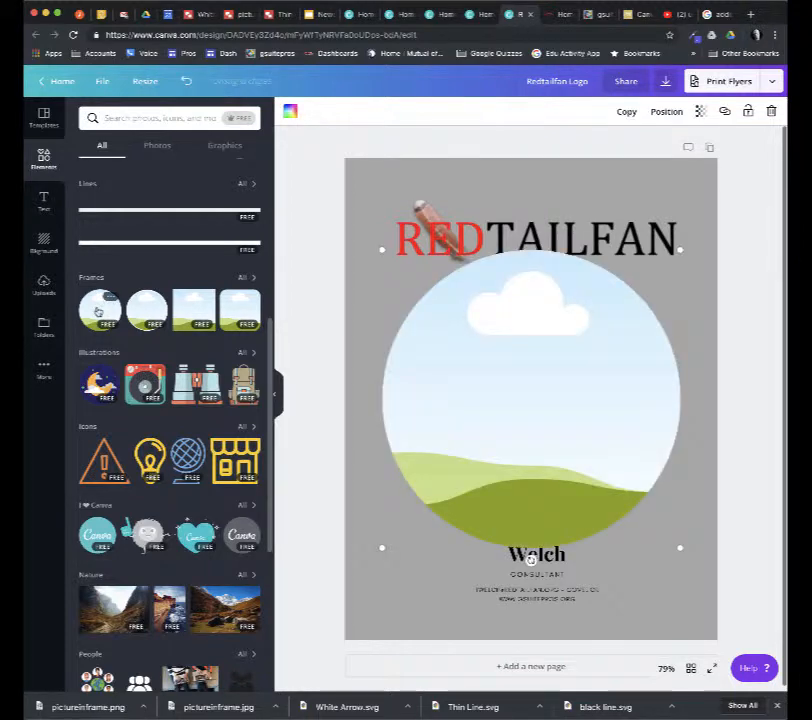
Step: Fill the circular frame with the first Earth Hour globe photo, shrink it and center it between the logo and the contact text
click(158, 146)
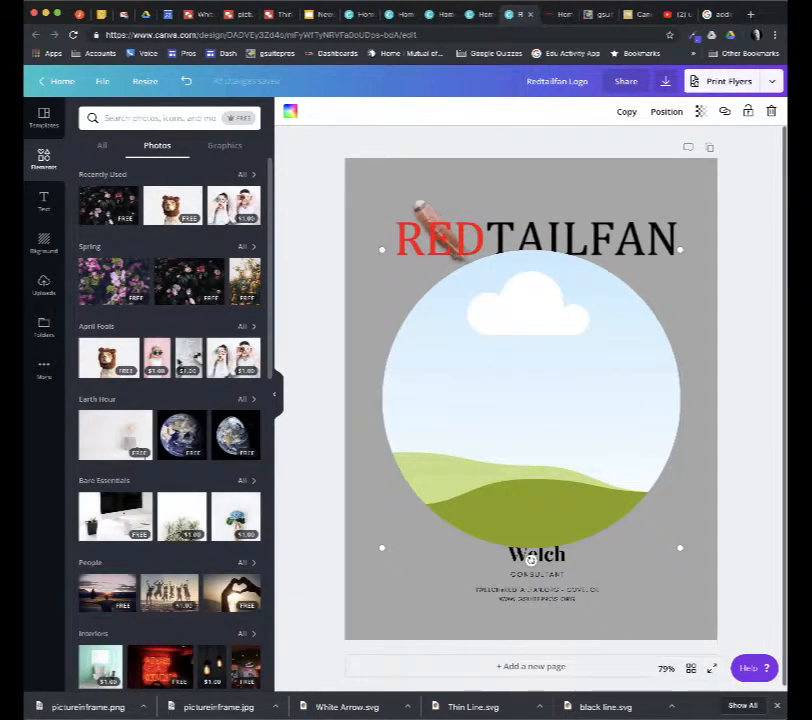
drag(183, 433, 485, 398)
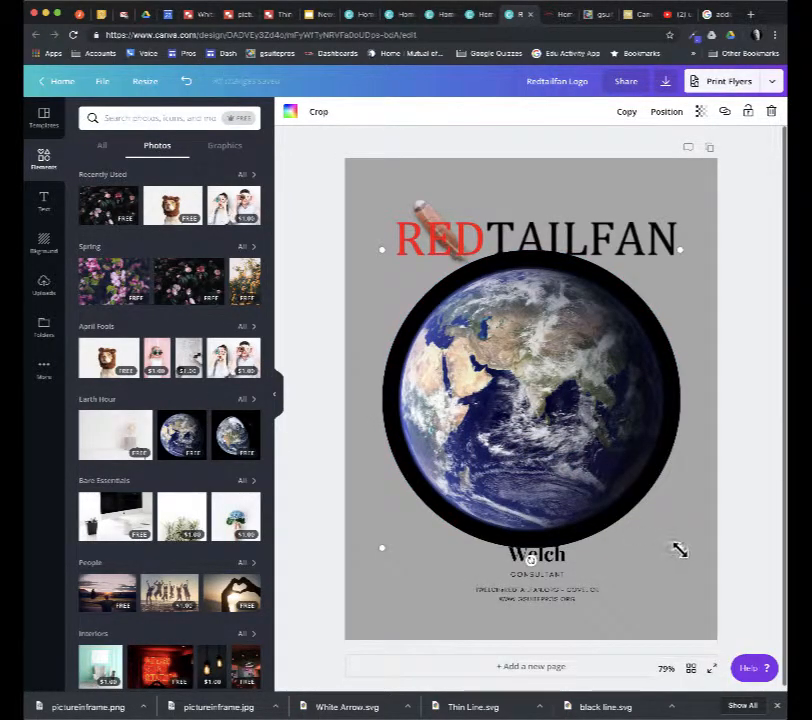
drag(679, 550, 535, 421)
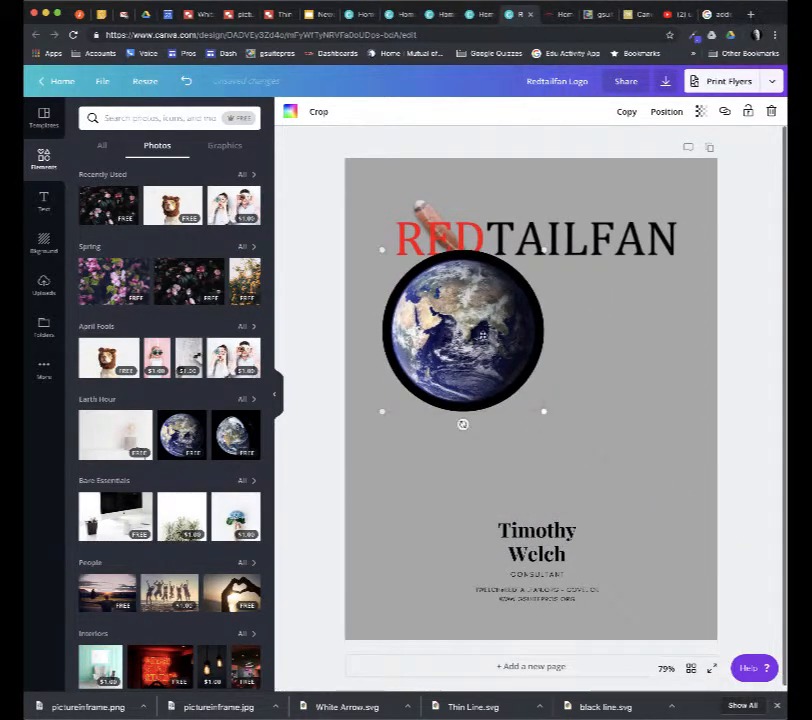
drag(482, 335, 550, 379)
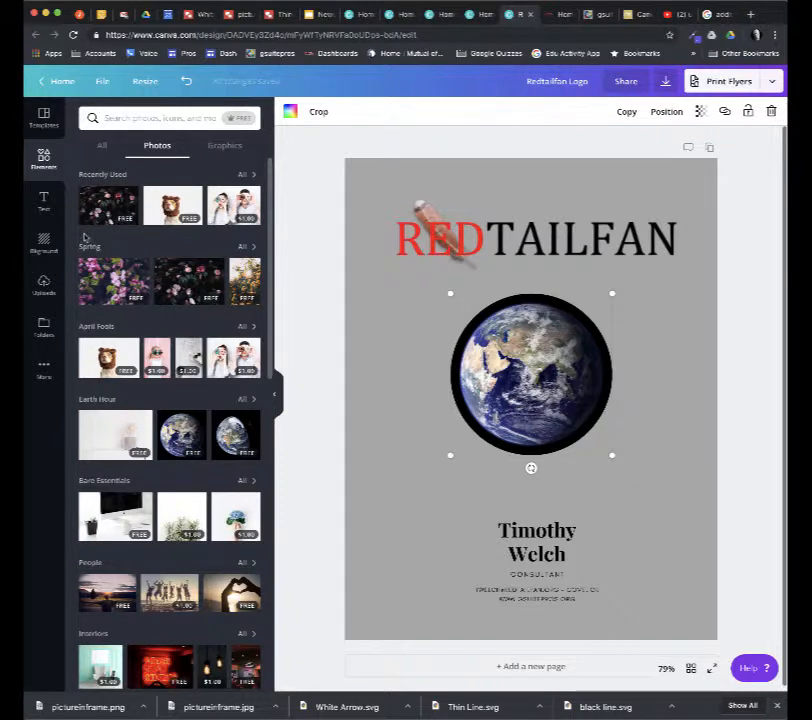
Step: Add the orange warning triangle icon to the flyer and delete it again
click(101, 147)
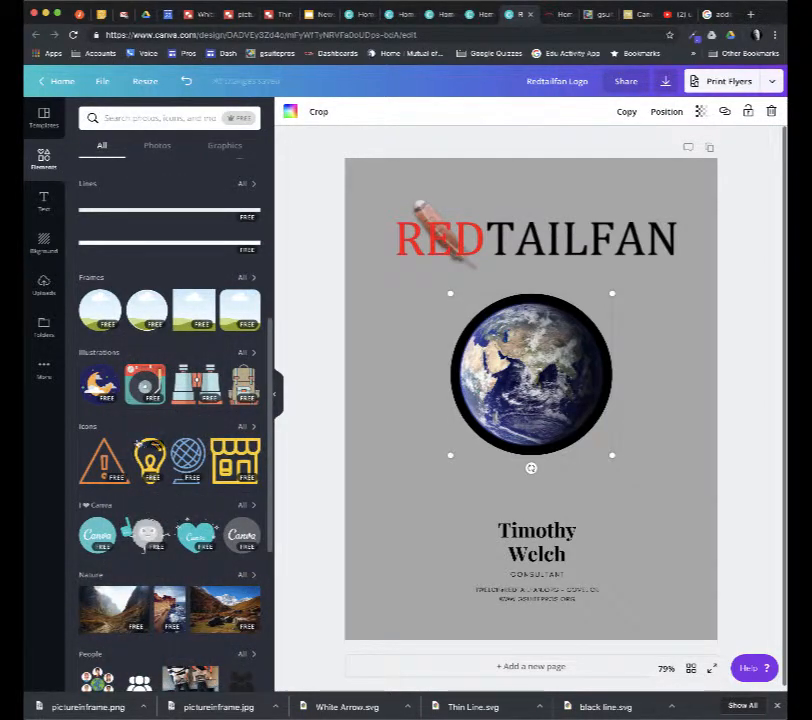
click(104, 460)
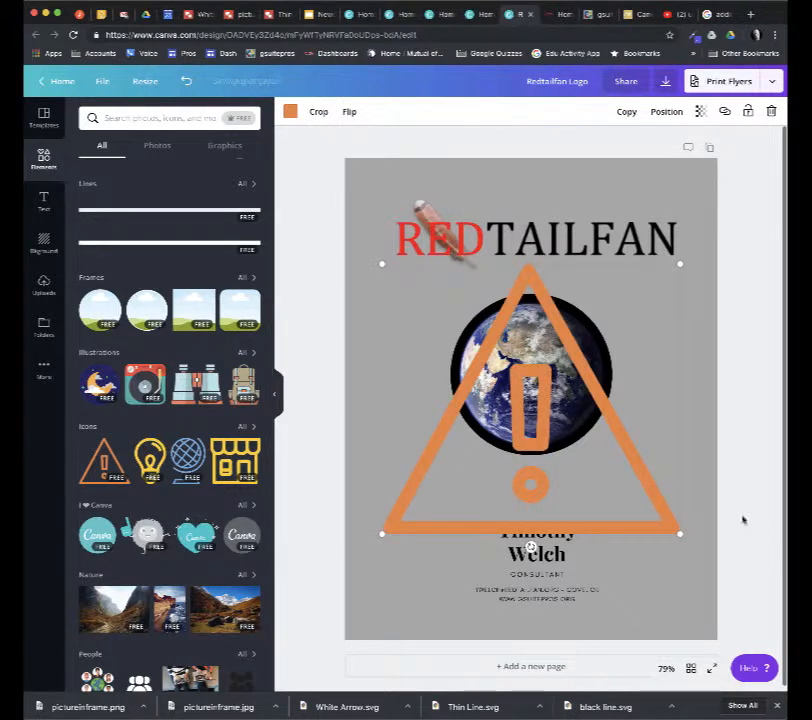
key(Delete)
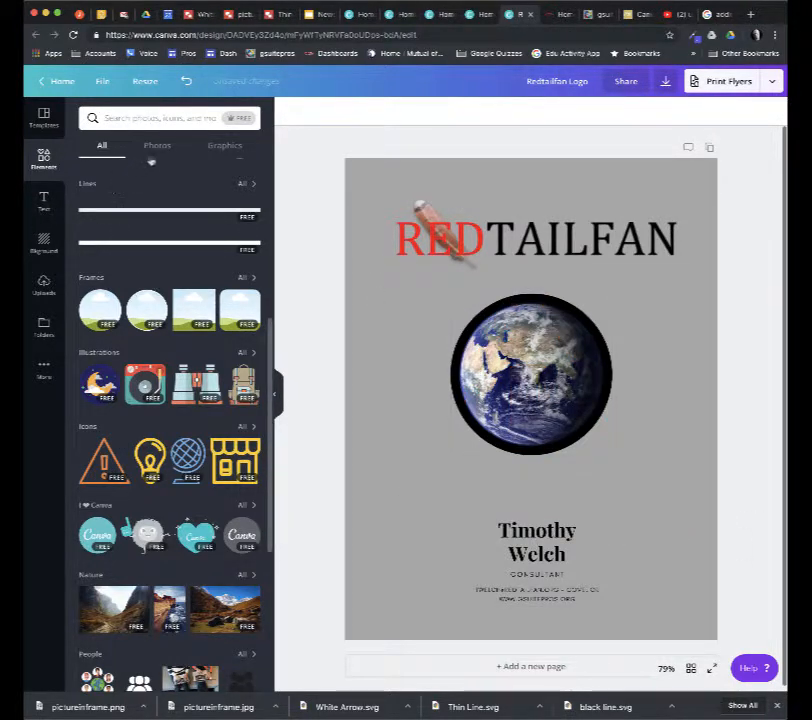
Step: Add the pink Spring flower graphic, shrink it to about 448 × 390, rotate it counter-clockwise and delete it
click(225, 146)
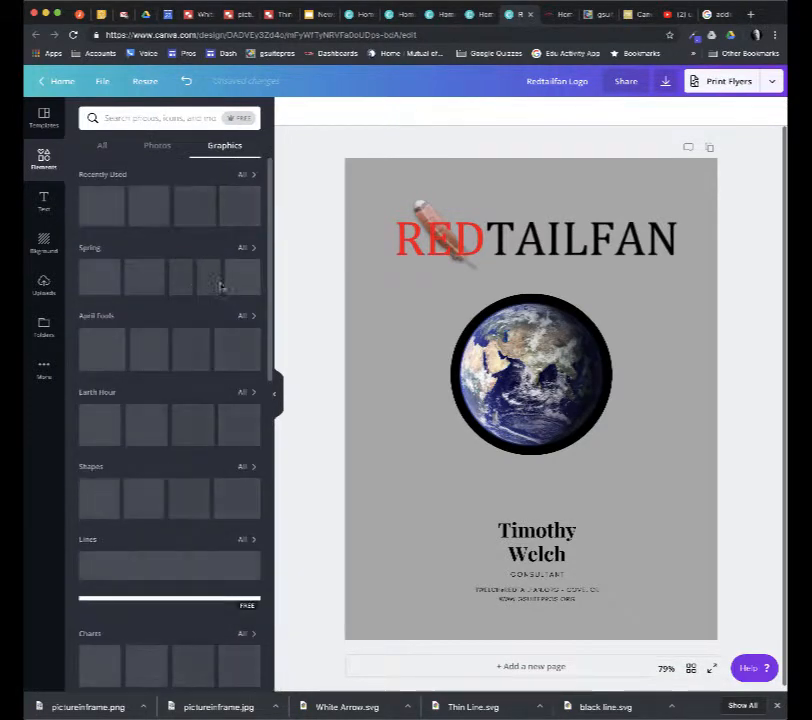
click(101, 276)
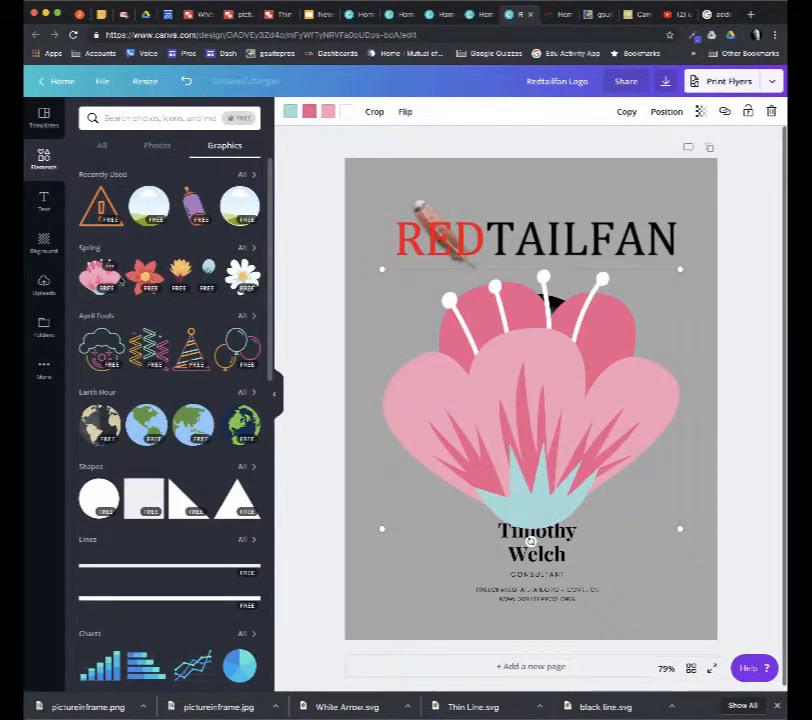
drag(682, 531, 564, 459)
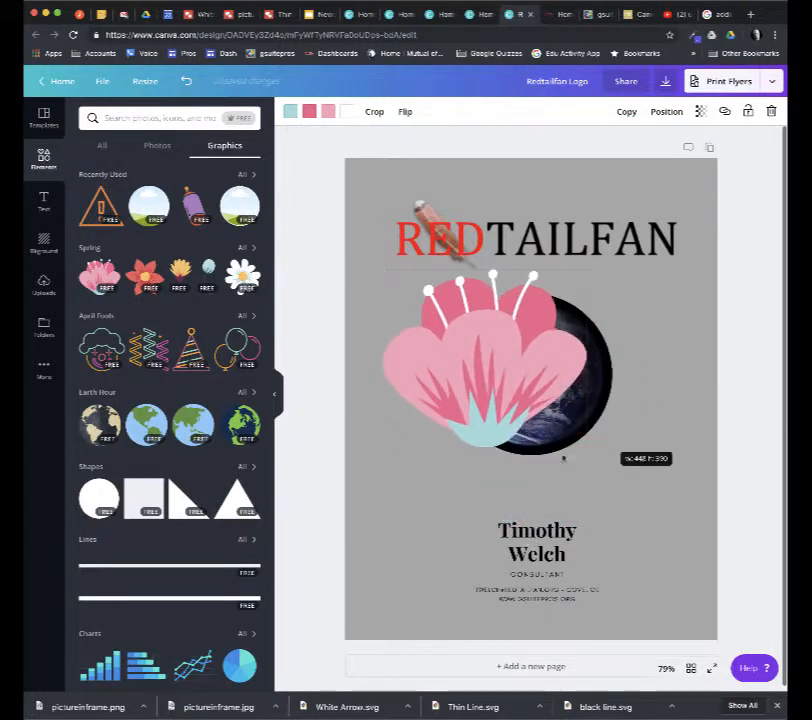
drag(484, 461, 594, 459)
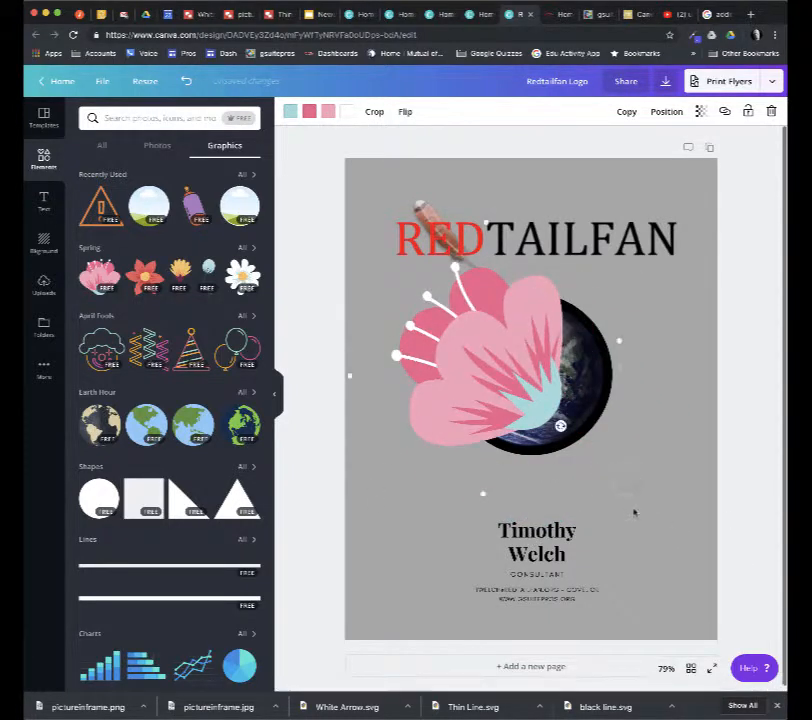
key(Delete)
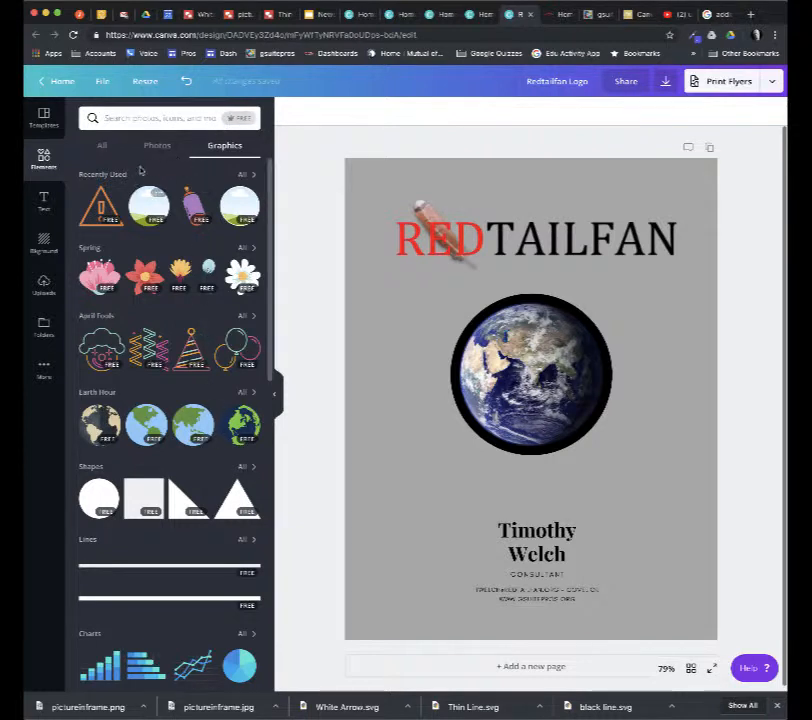
Step: Browse the full April Fools graphics collection, limit it to free graphics, and clear the search
click(248, 316)
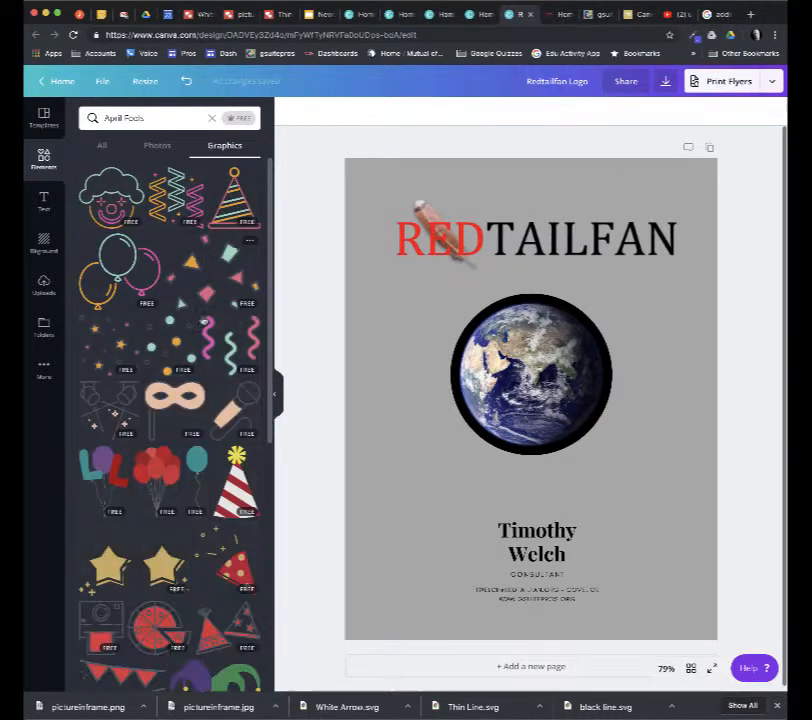
scroll(192, 372, down, 20)
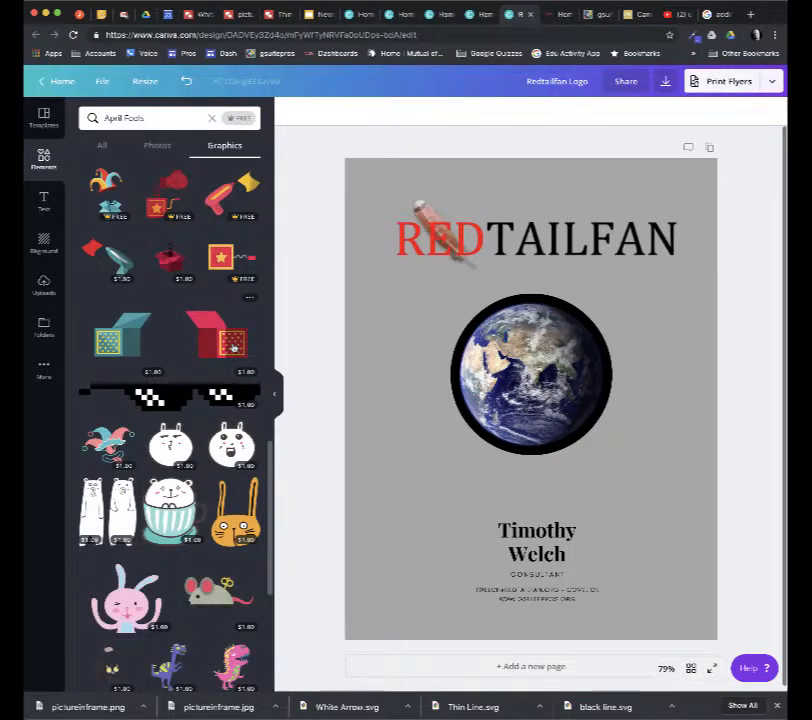
click(238, 118)
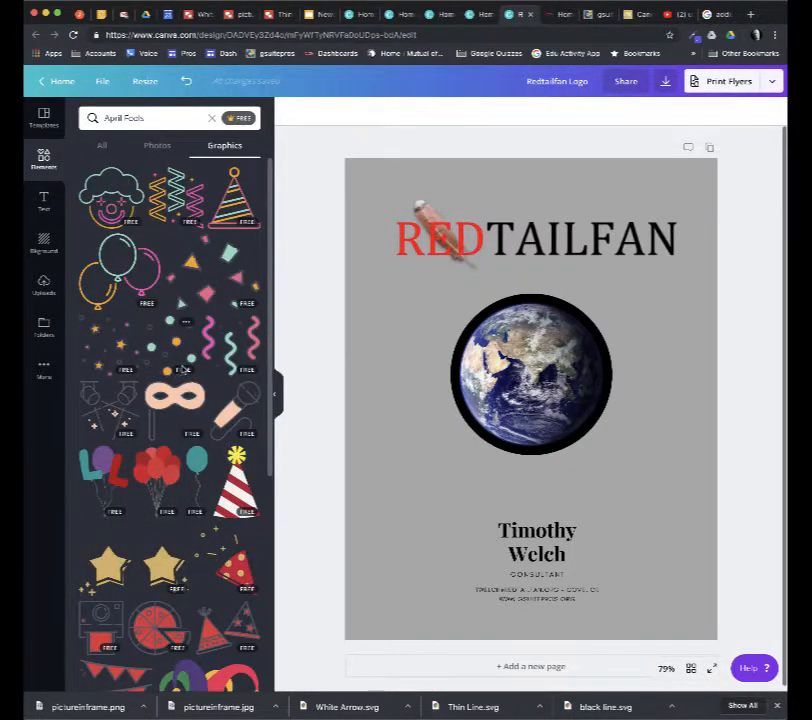
scroll(181, 369, down, 15)
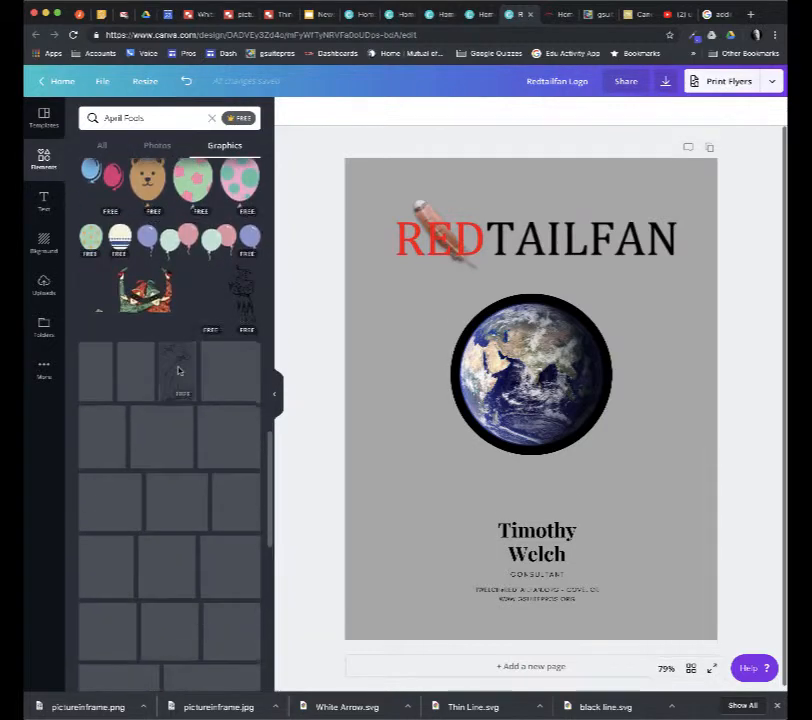
scroll(179, 371, up, 10)
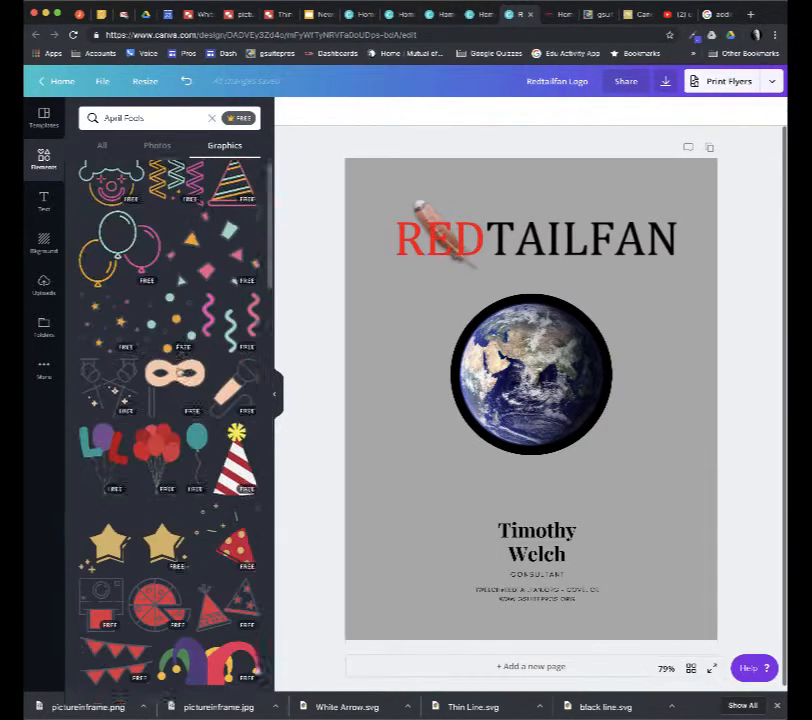
scroll(170, 400, up, 2)
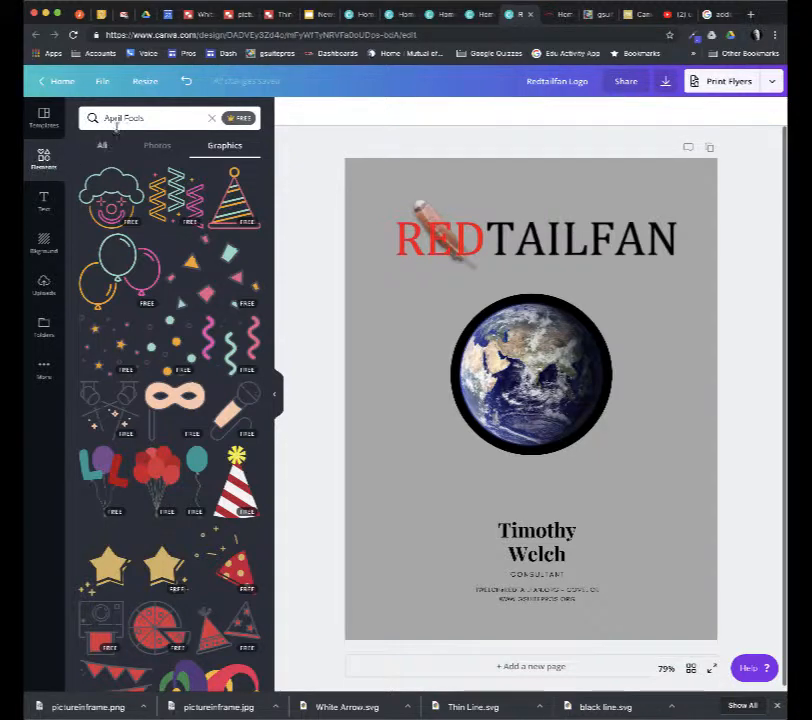
click(210, 118)
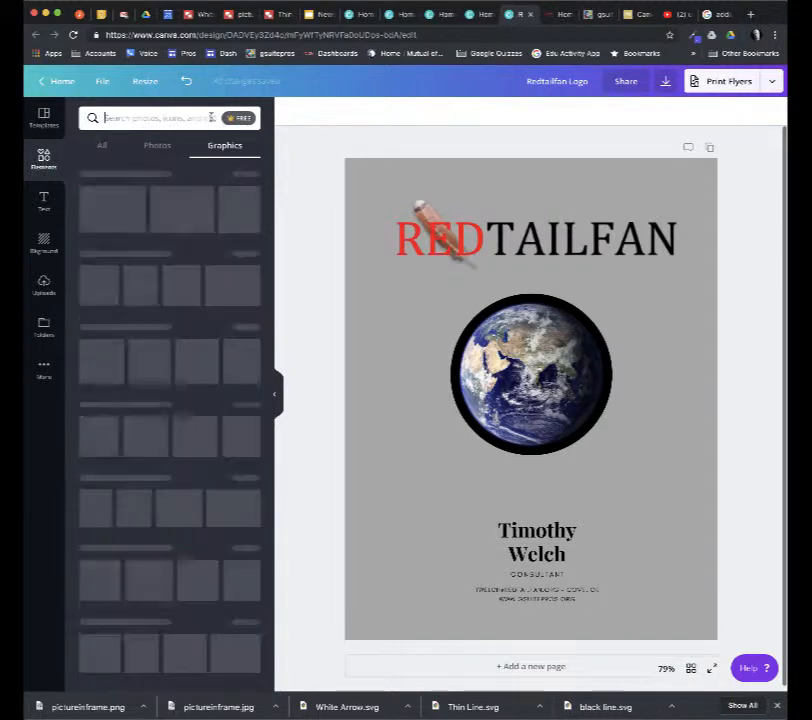
click(101, 147)
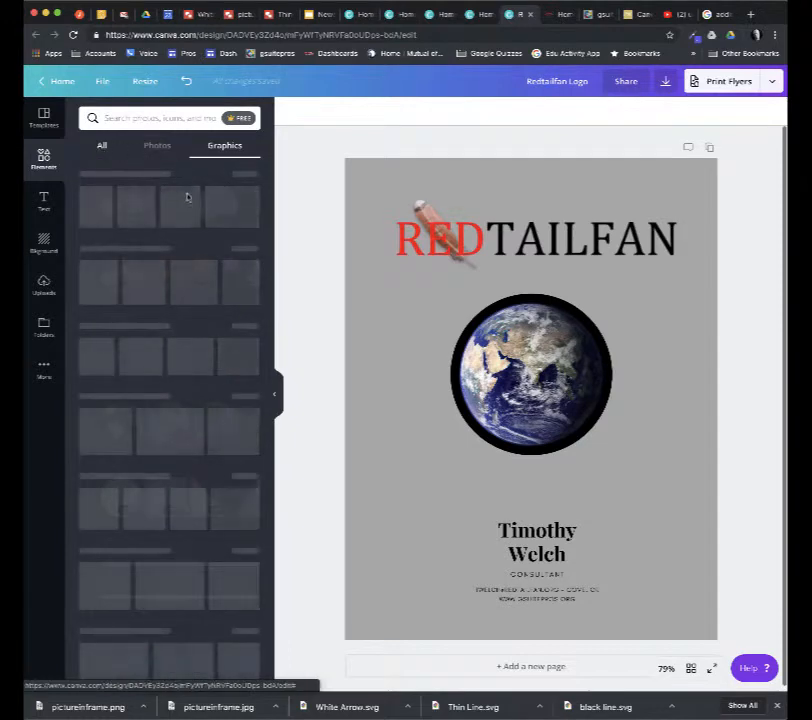
Step: Delete the circular Earth globe frame and add the "Certificate of Completion" text combination to the flyer
click(46, 205)
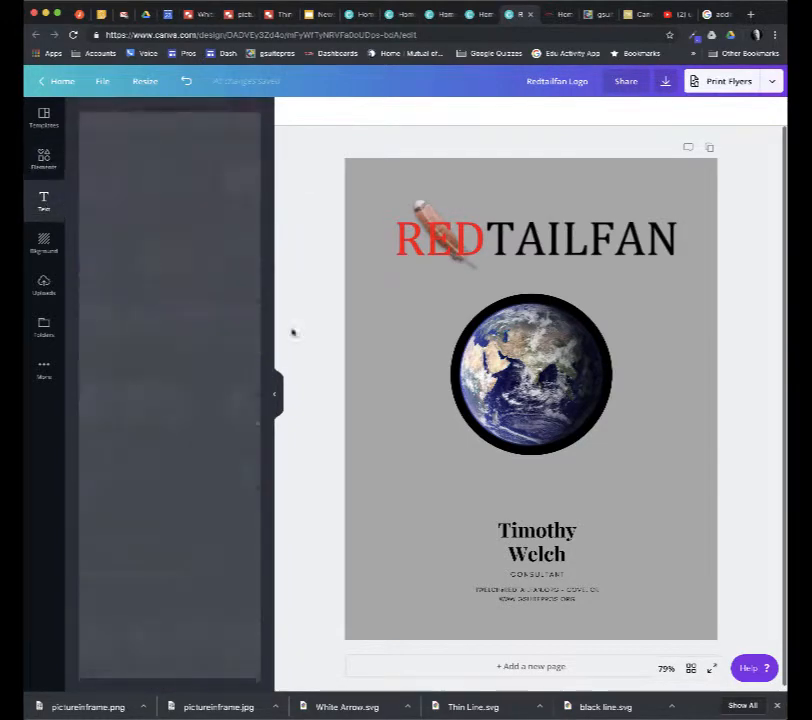
click(515, 353)
key(Delete)
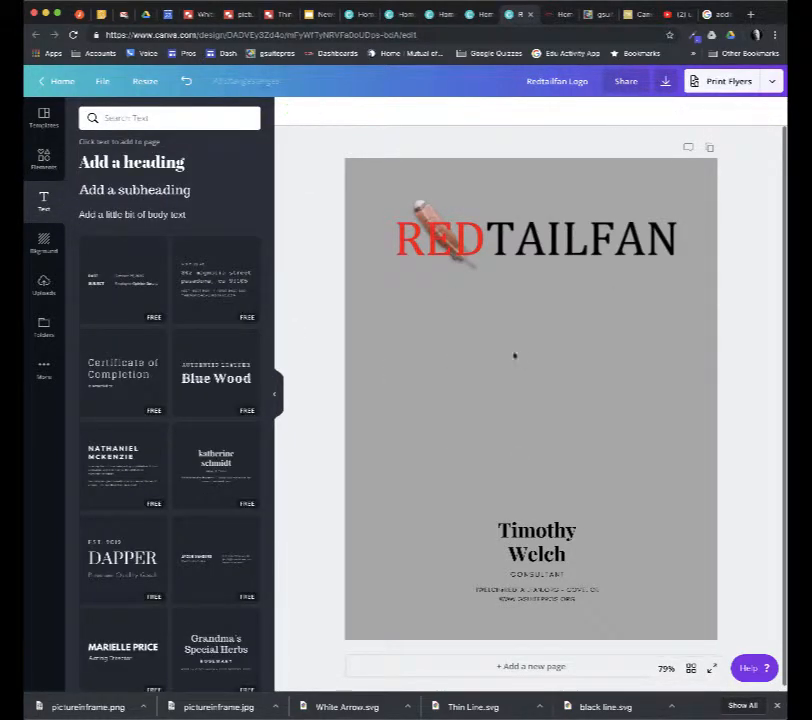
click(133, 390)
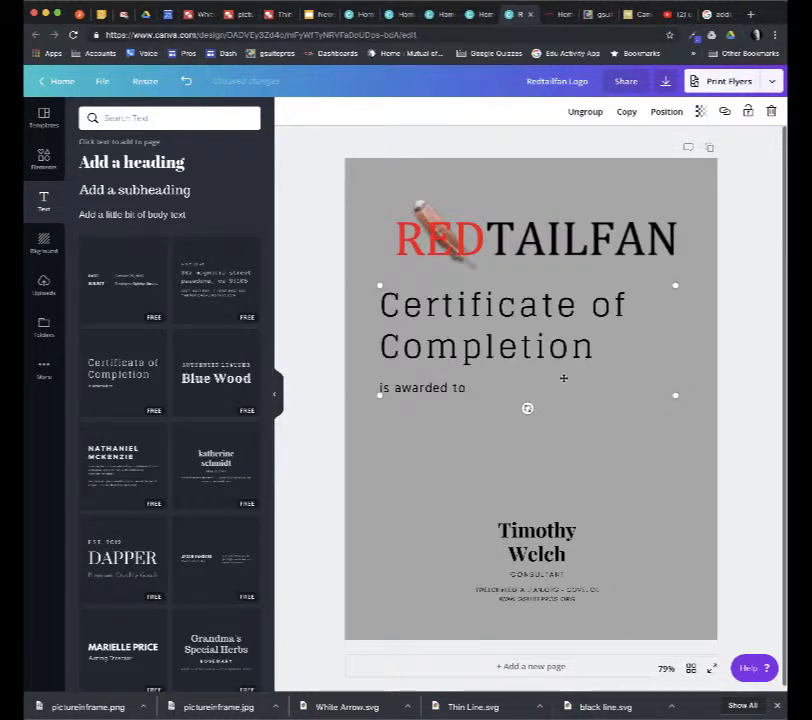
Step: Open the "Certificate of Completion" heading and the "is awarded to" line for editing, and reselect the whole text group
double_click(540, 350)
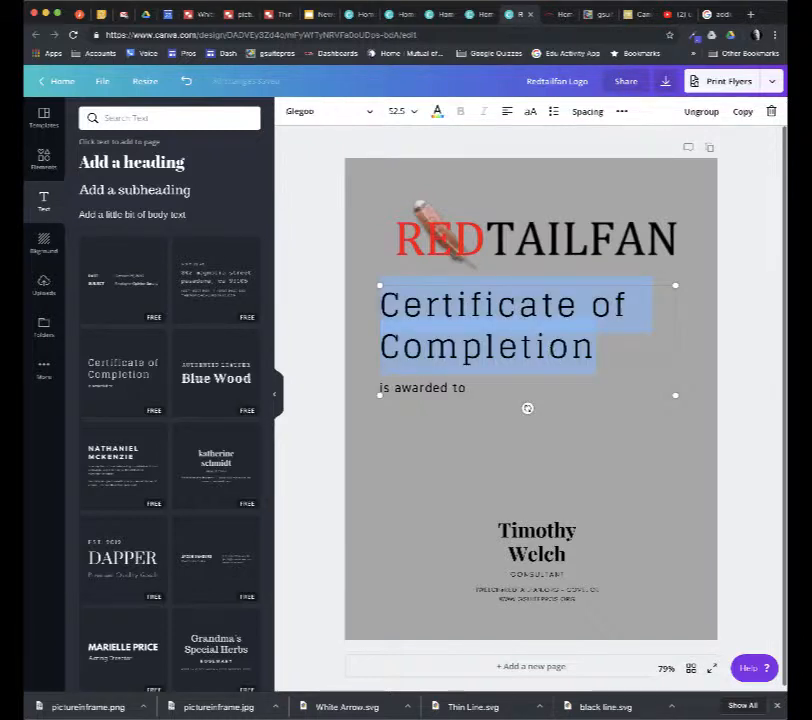
double_click(420, 387)
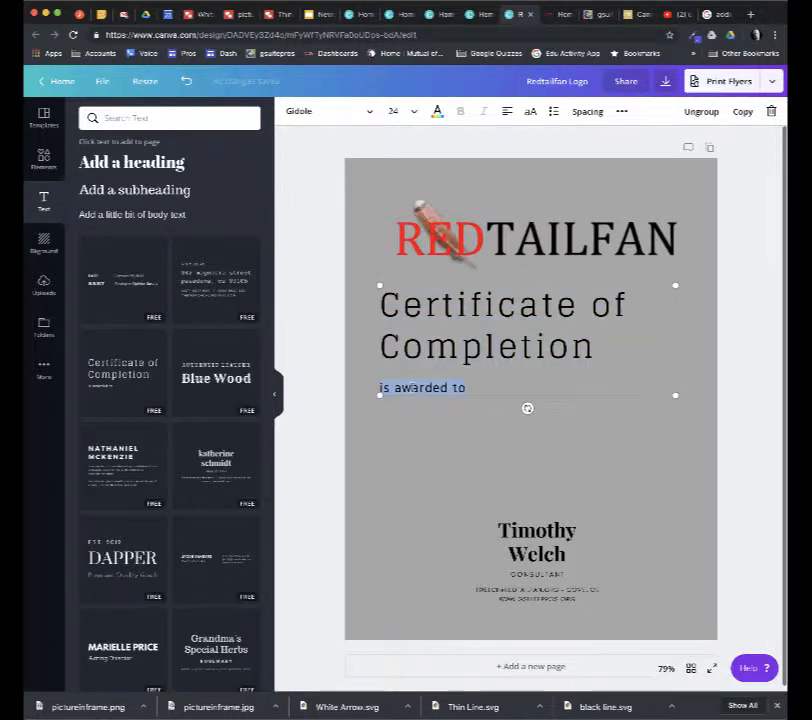
double_click(491, 313)
click(668, 412)
click(570, 331)
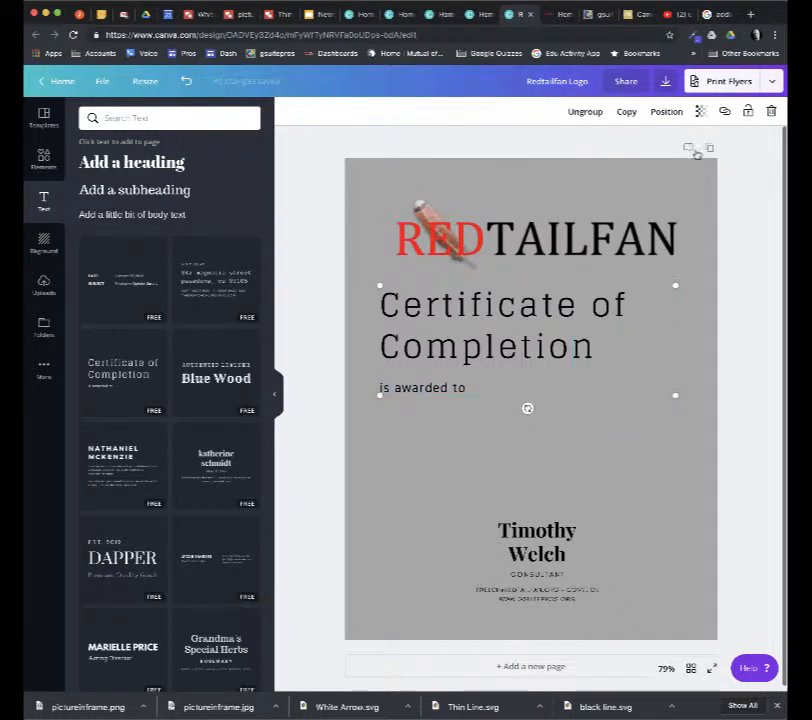
Step: Ungroup the certificate text and move the "is awarded to" line slightly further below the heading
click(577, 112)
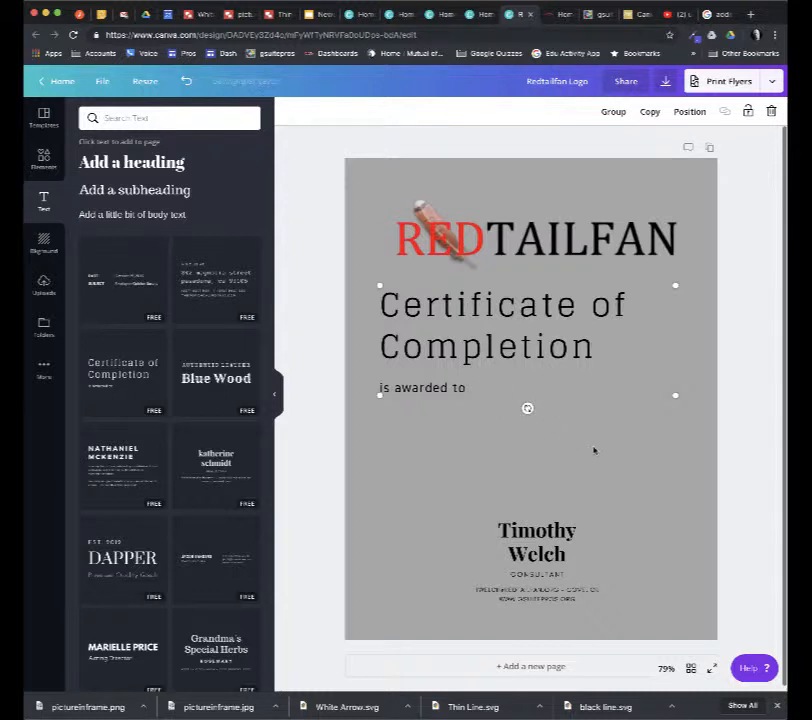
click(533, 410)
click(528, 390)
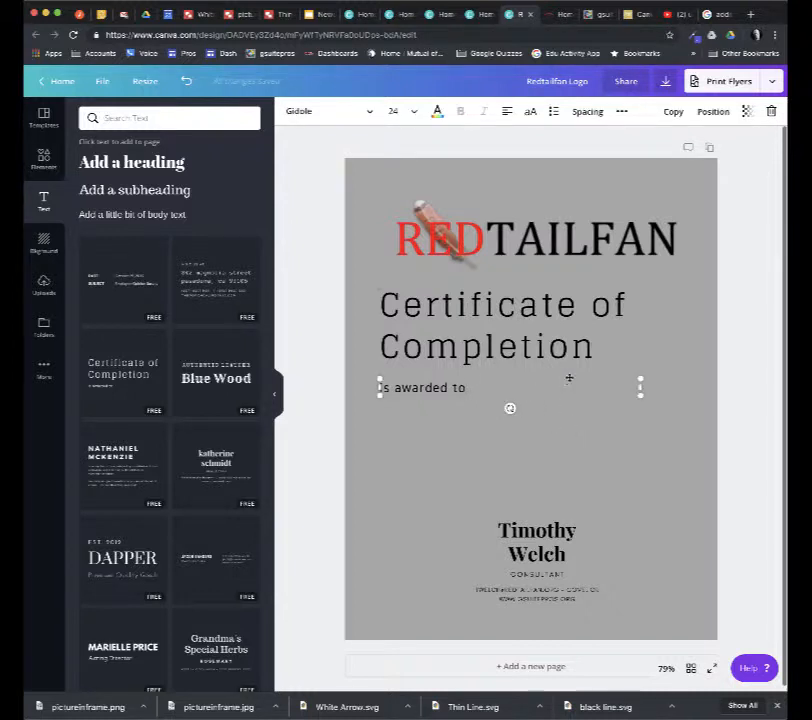
drag(572, 378, 572, 397)
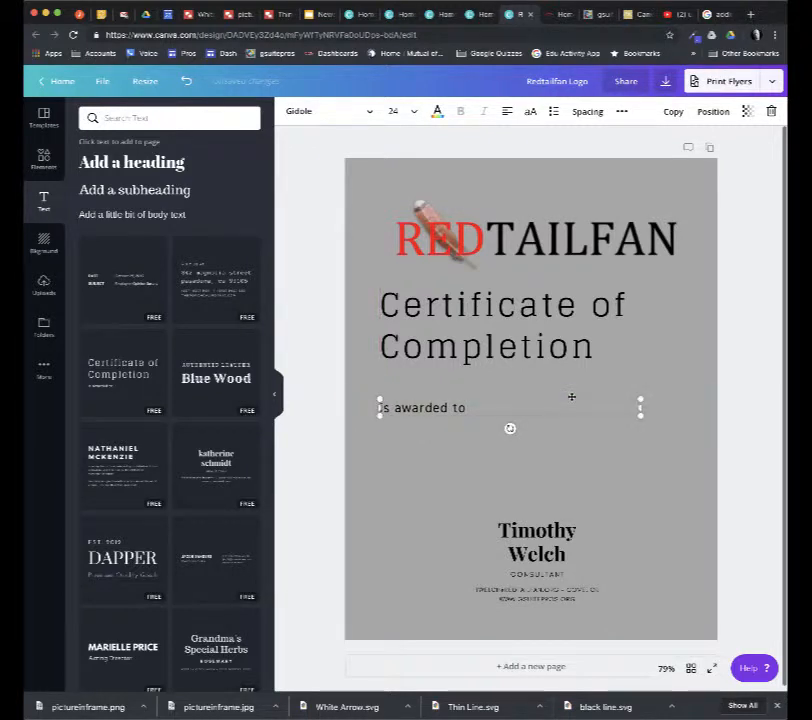
Step: Group the certificate heading and the "is awarded to" line again and nudge the group slightly down and right
drag(661, 458, 489, 295)
click(609, 116)
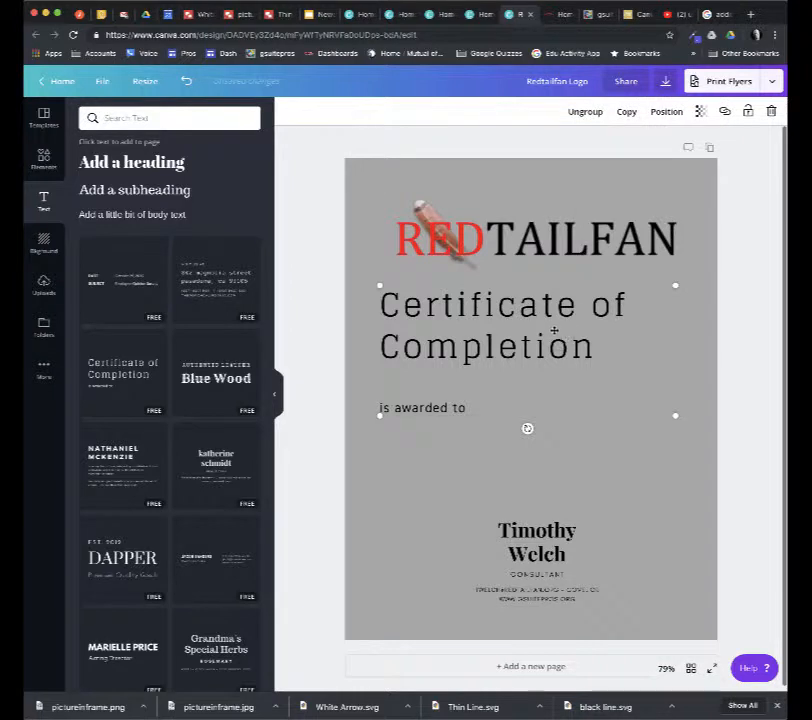
mouse_move(590, 312)
mouse_down()
mouse_move(589, 343)
mouse_move(589, 303)
mouse_move(592, 315)
mouse_up()
Step: Open the certificate heading text for editing and browse the other ready-made text combinations
double_click(518, 312)
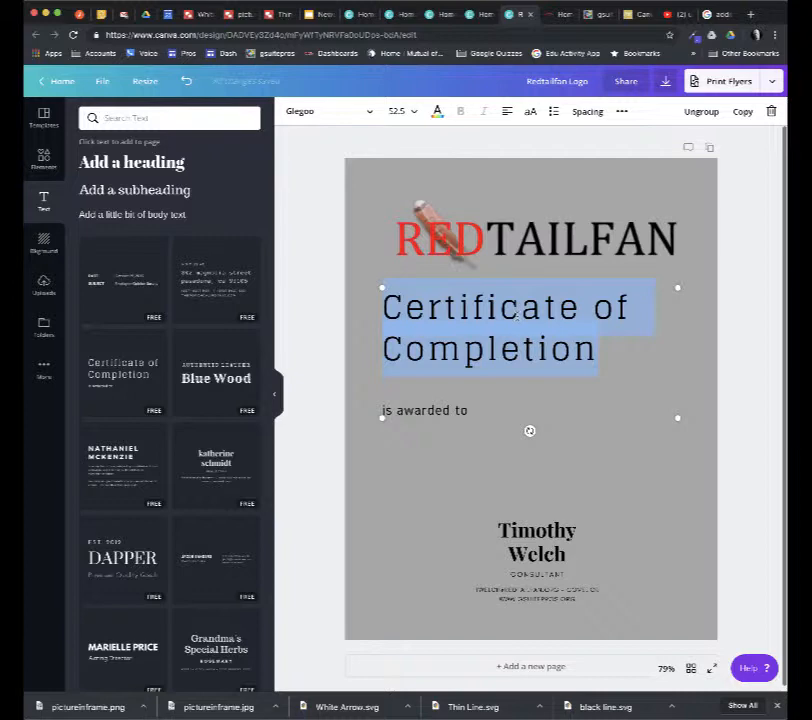
scroll(140, 270, down, 4)
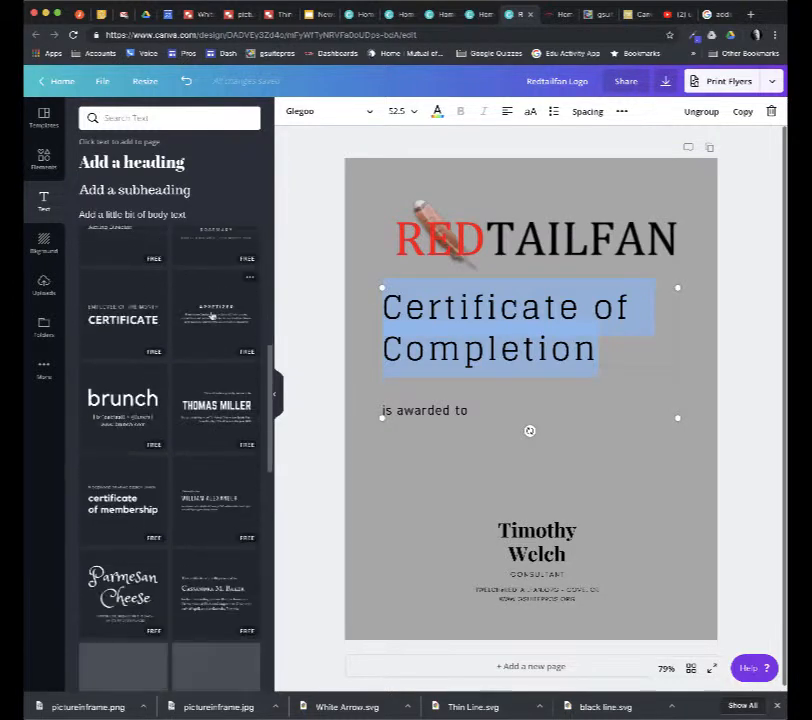
scroll(200, 300, up, 4)
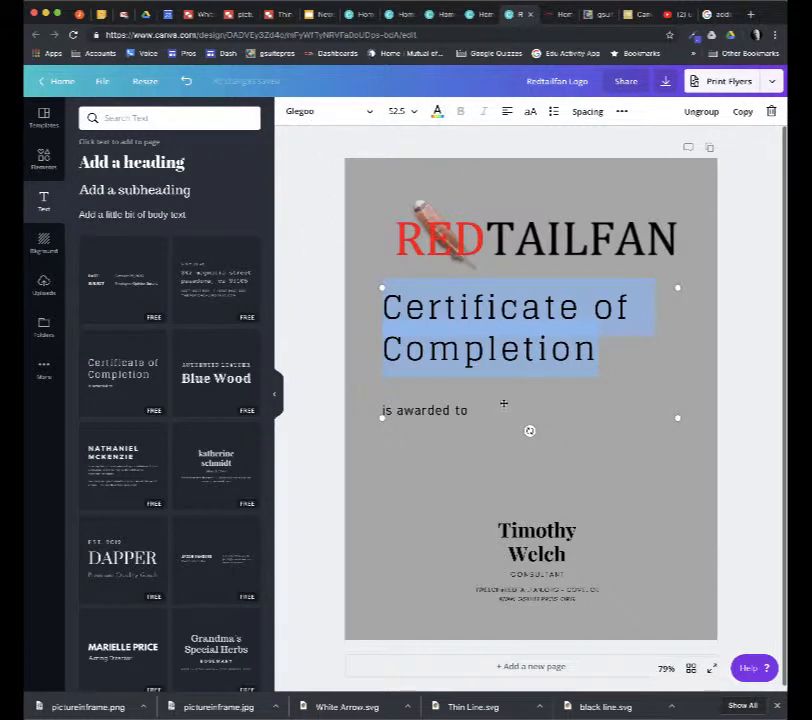
Step: Try the pink meadow photo as the flyer's background and undo it
click(43, 243)
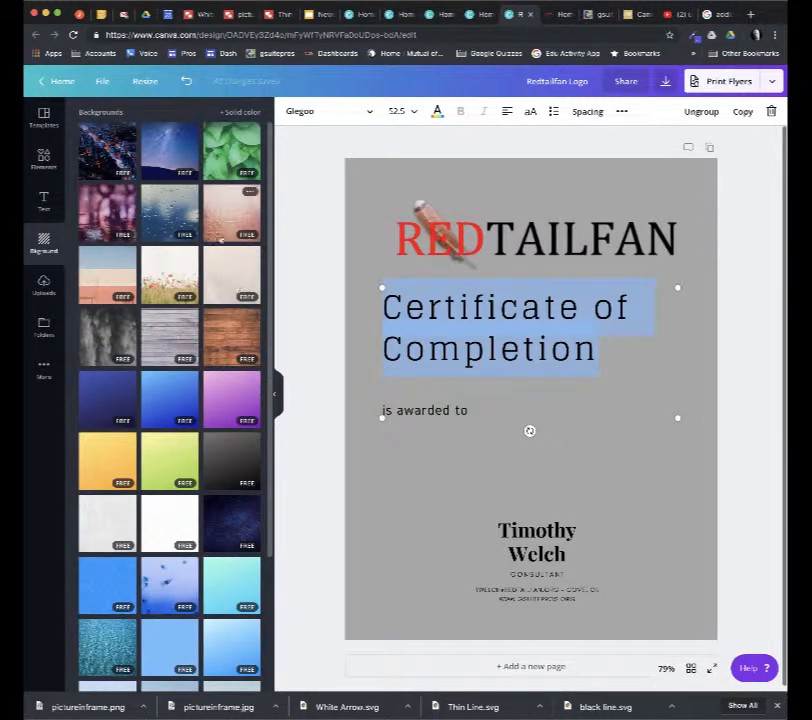
click(234, 231)
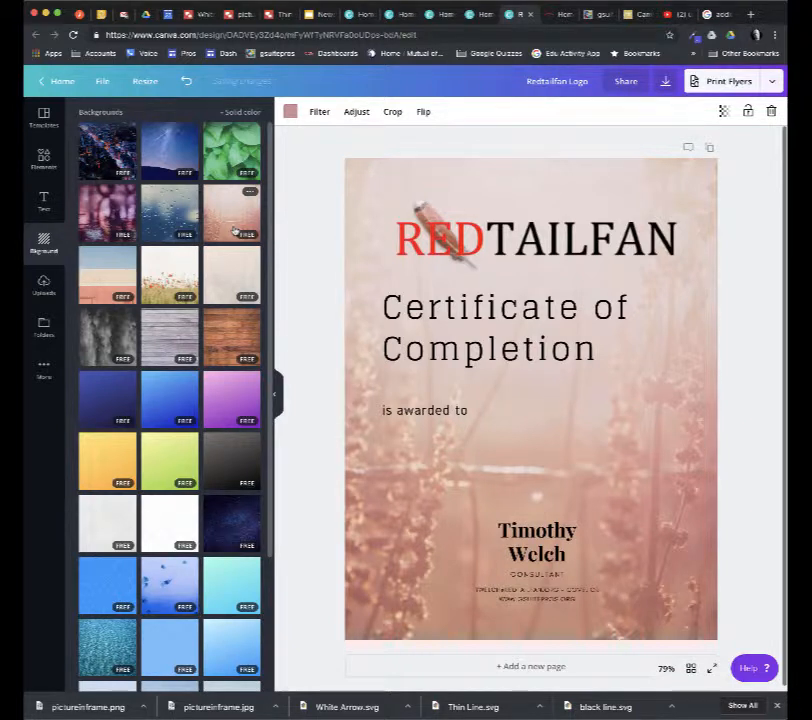
key(ctrl+z)
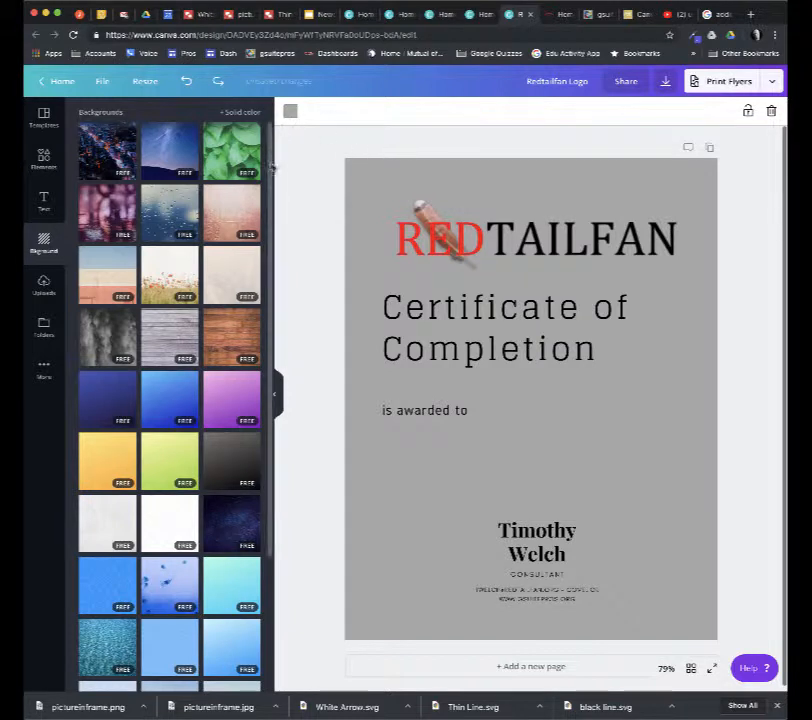
Step: Review the solid background colors, including the Brand, Campaign, University and Default palettes
click(245, 113)
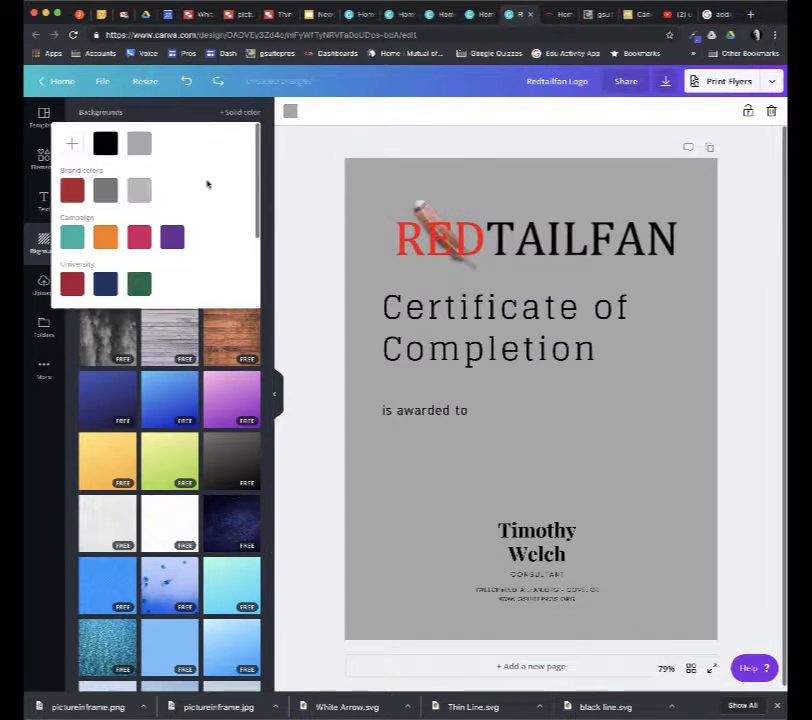
scroll(207, 184, down, 2)
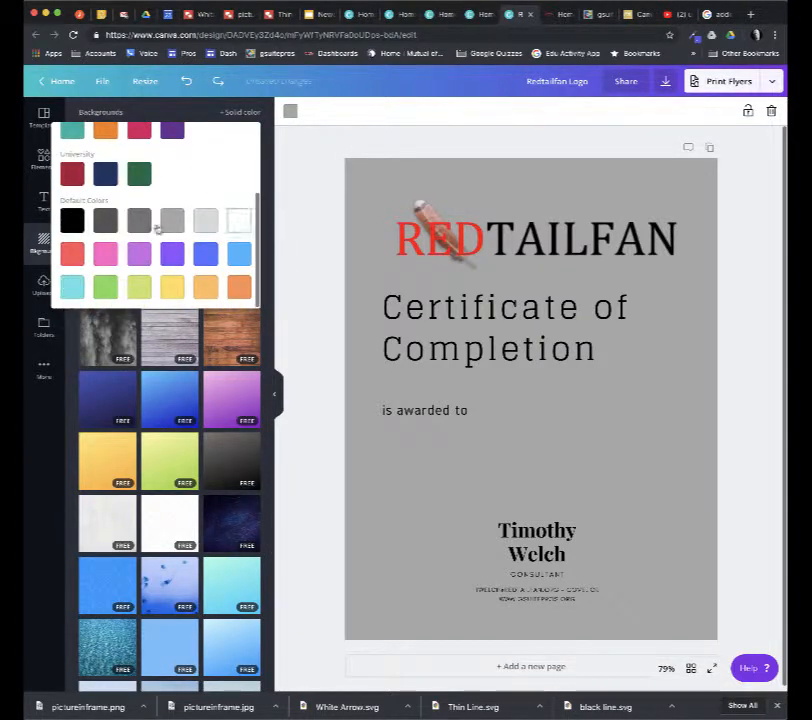
scroll(176, 188, up, 2)
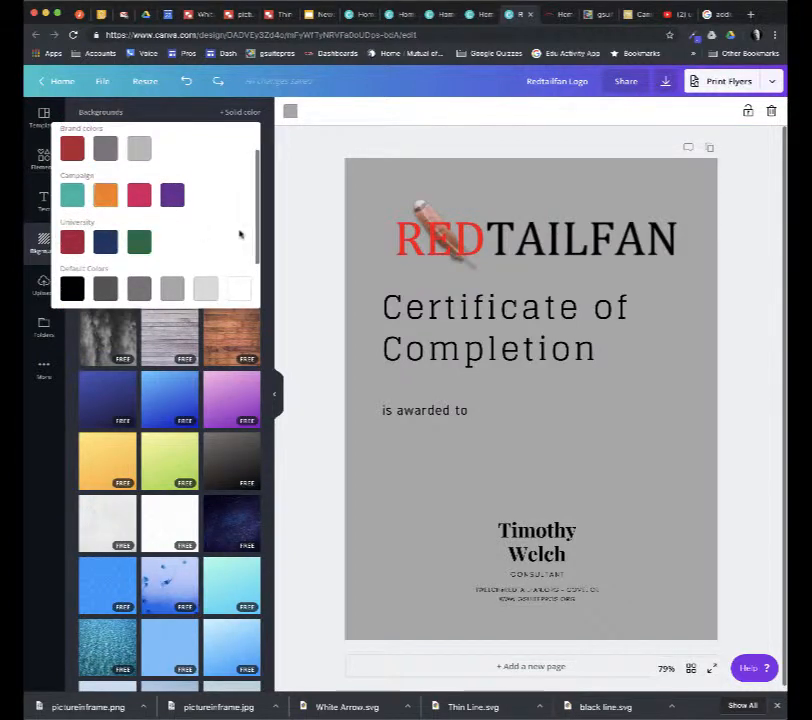
scroll(221, 232, up, 1)
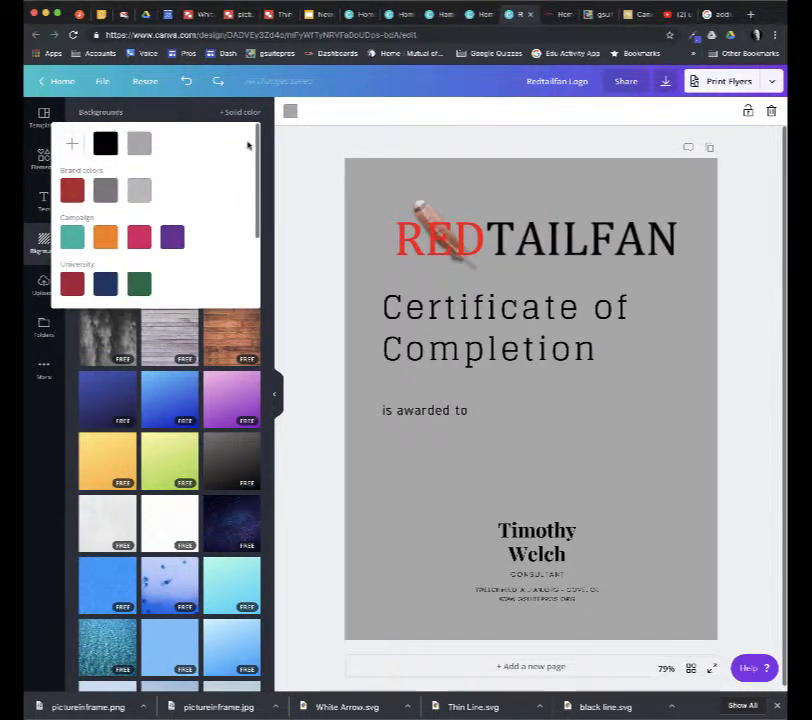
Step: Look through the uploaded images and the Logos, My Photos and All your designs folders
click(43, 285)
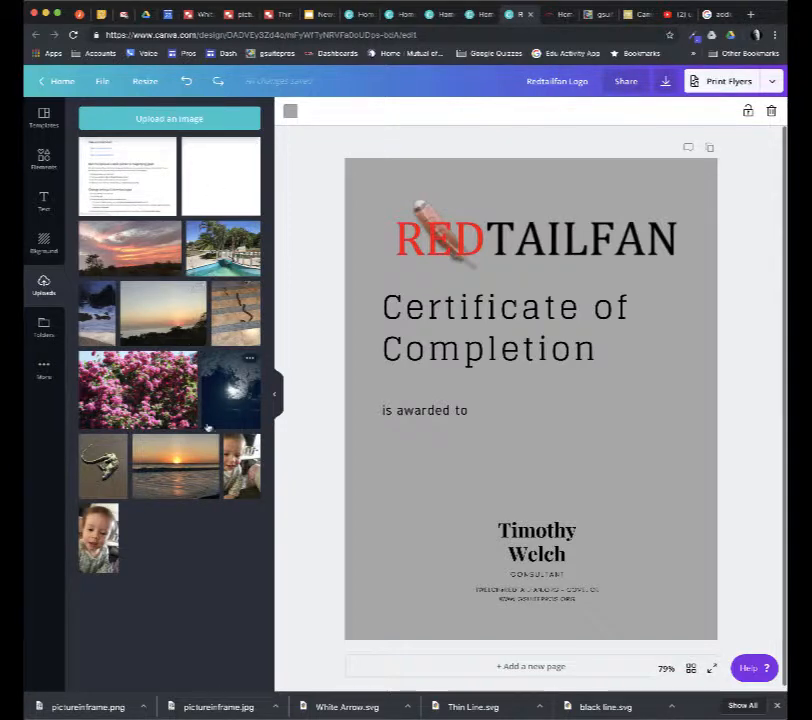
click(43, 327)
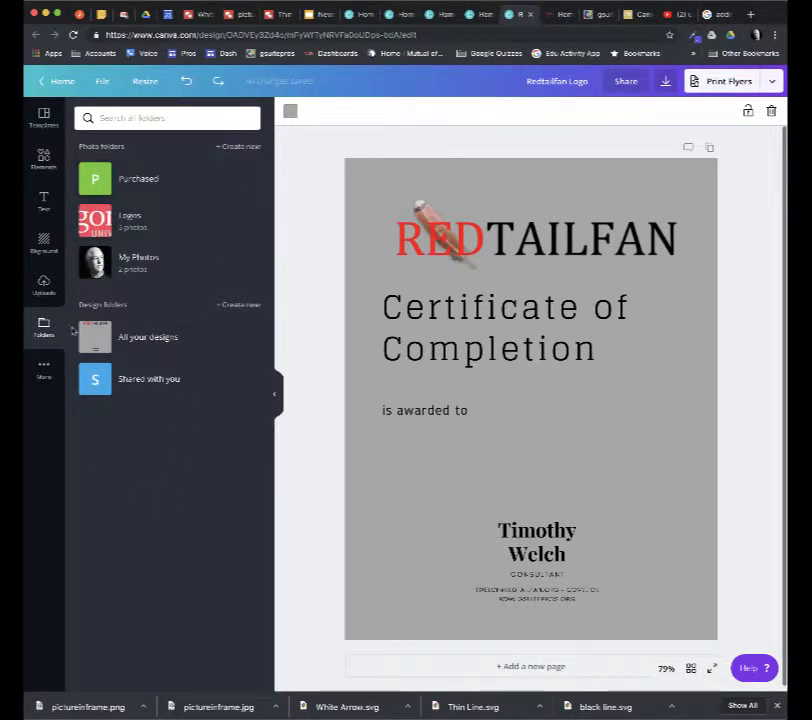
click(133, 224)
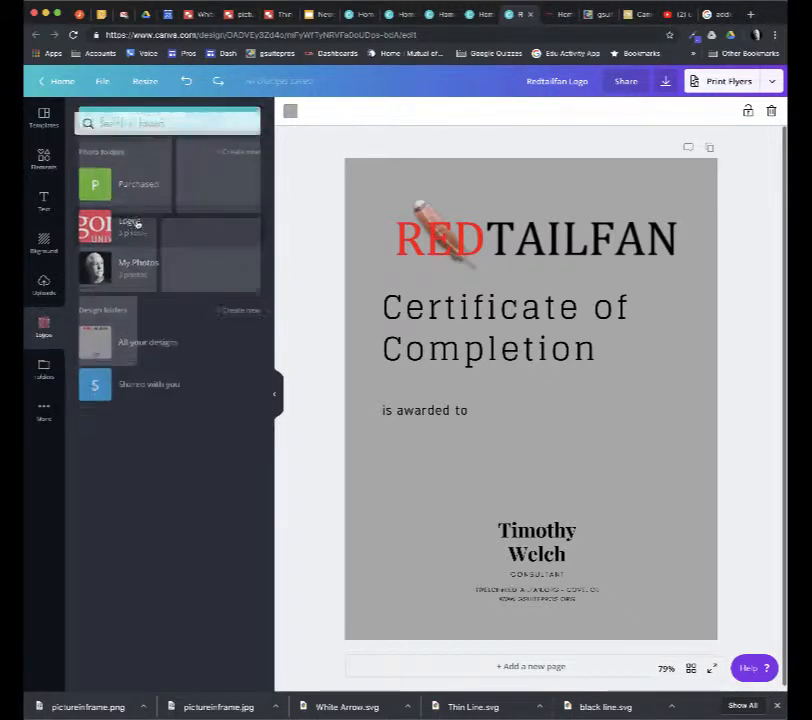
click(43, 368)
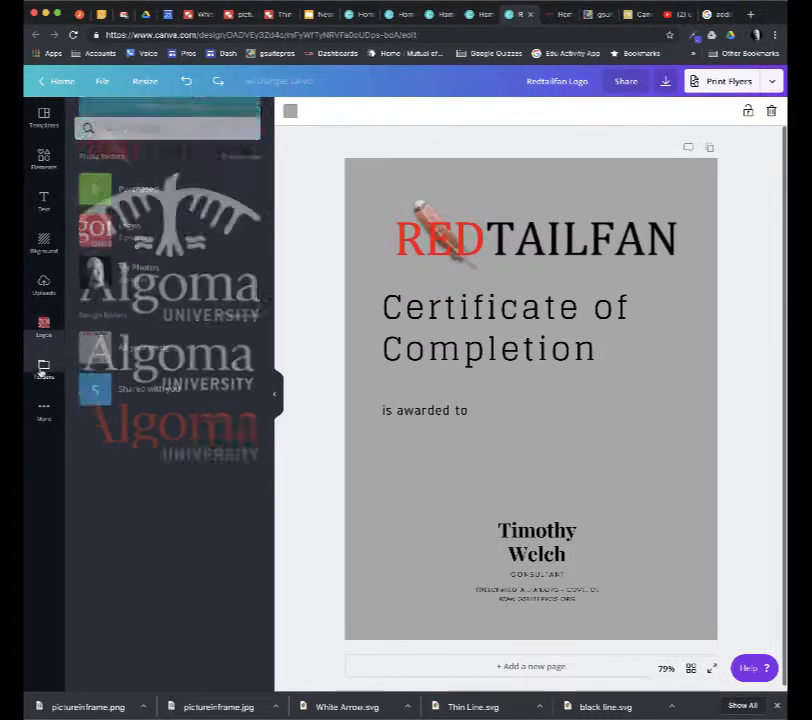
click(130, 264)
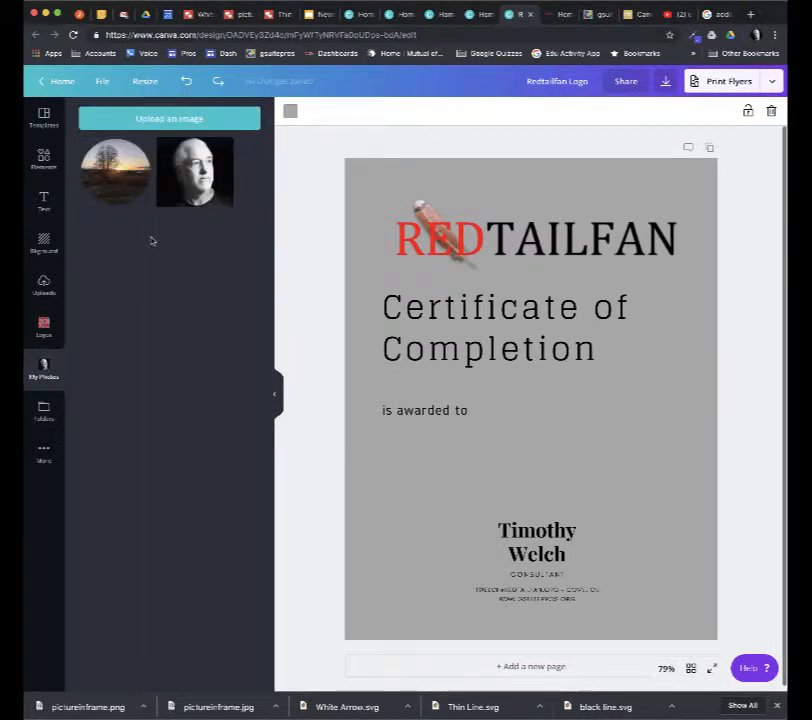
click(54, 418)
click(156, 340)
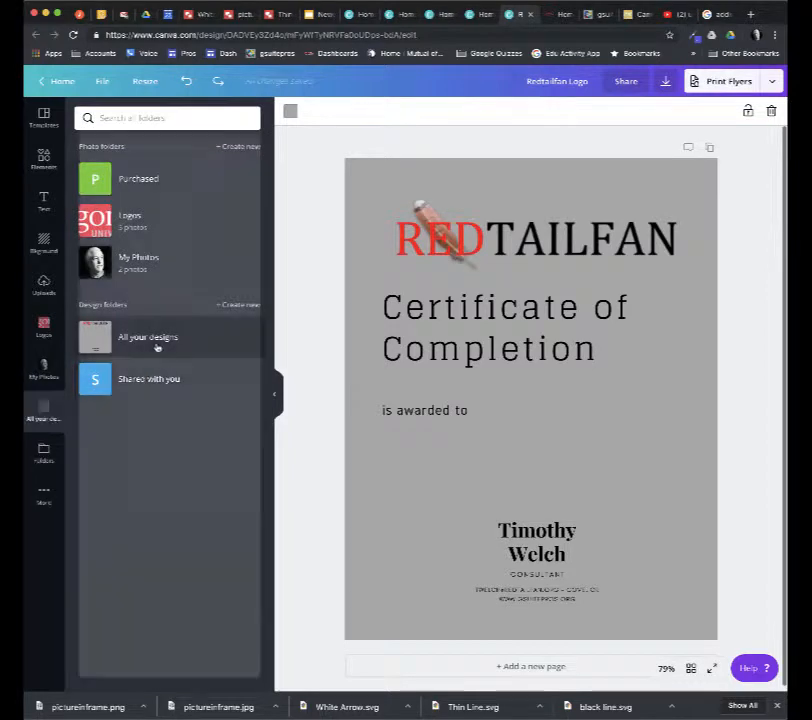